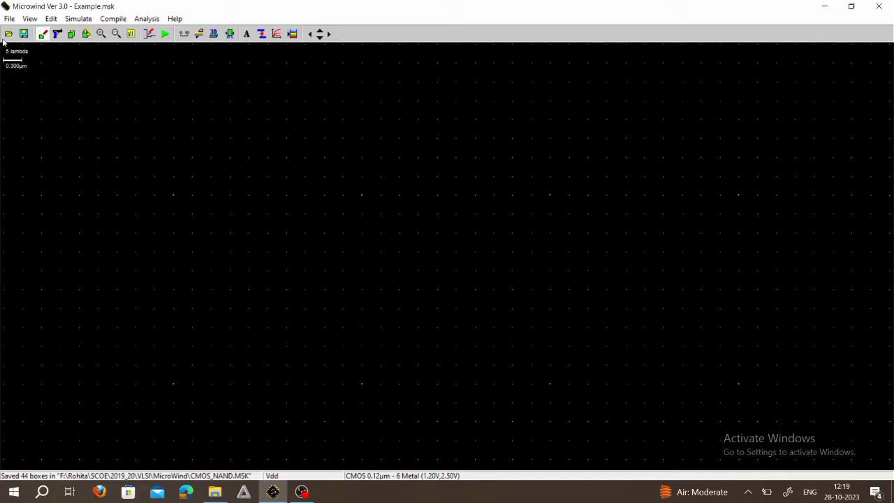
Step: Create a new blank layout, Example.msk, in Microwind
{"action": "left_click", "coordinate": [9, 19]}
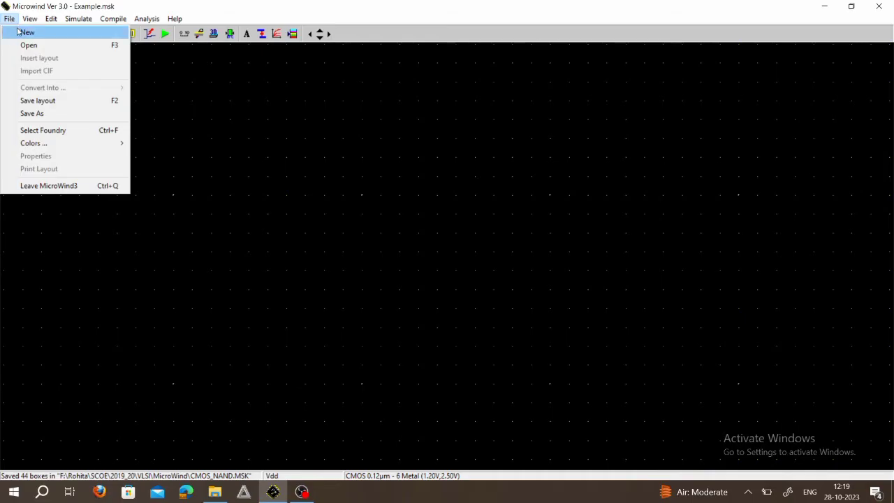
{"action": "left_click", "coordinate": [25, 33]}
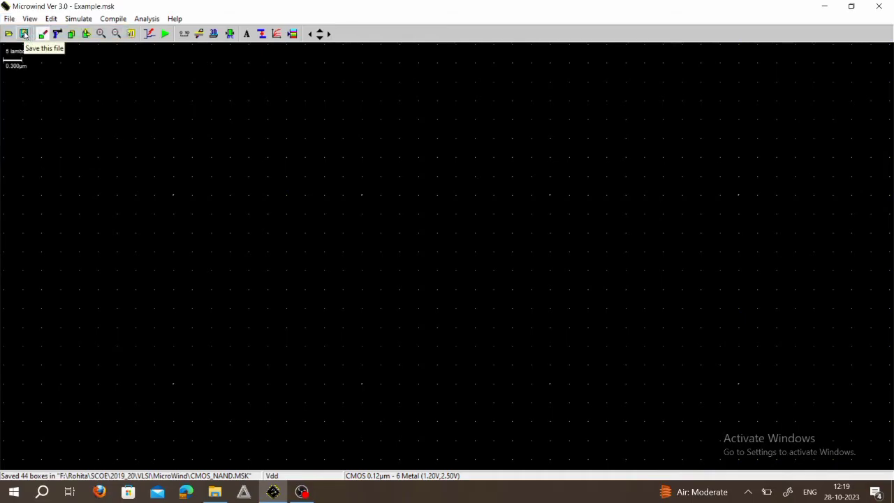
{"action": "left_click", "coordinate": [10, 20]}
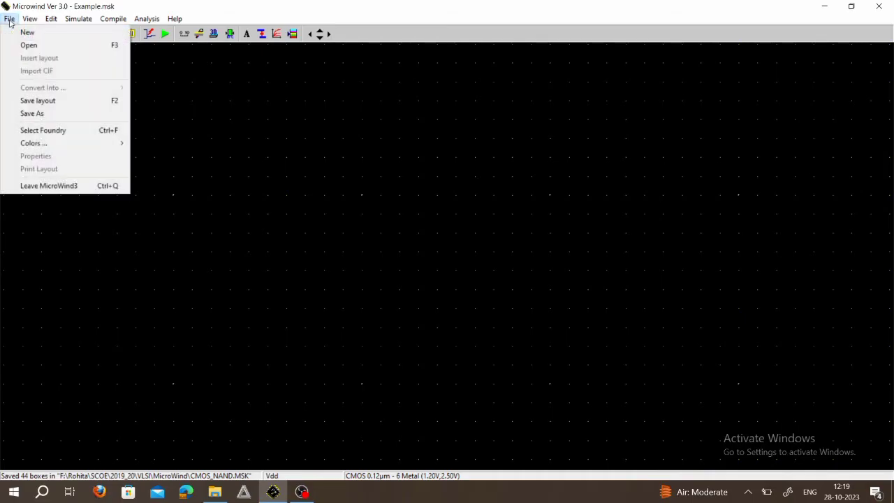
Step: Load the cmos012.rul foundry for CMOS 0.12µm, 6 Metal rules at 1.20V
{"action": "left_click", "coordinate": [47, 131]}
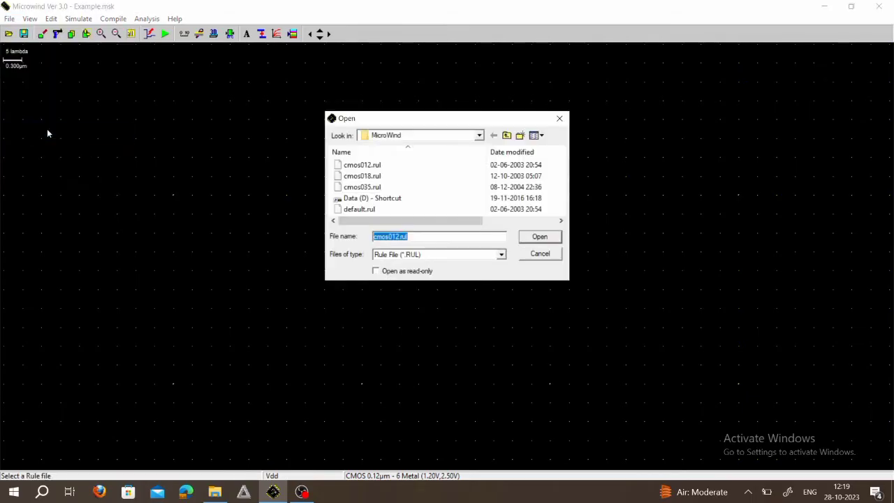
{"action": "left_click", "coordinate": [368, 168]}
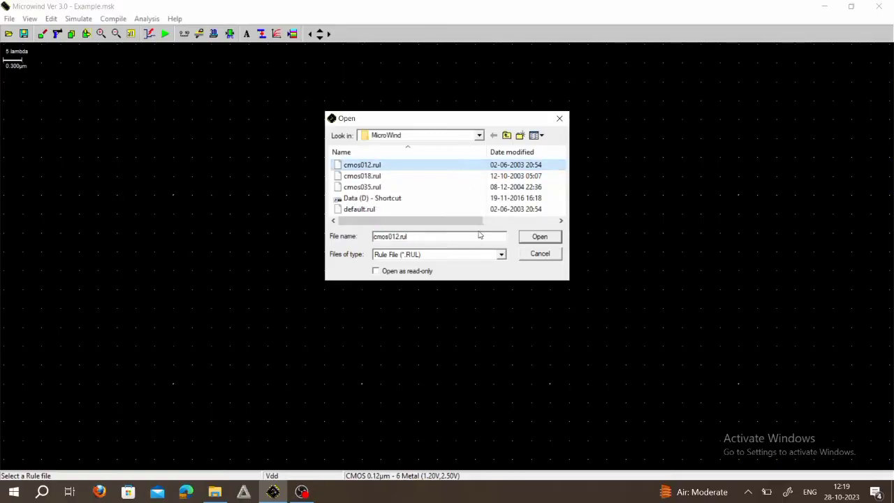
{"action": "left_click", "coordinate": [554, 241]}
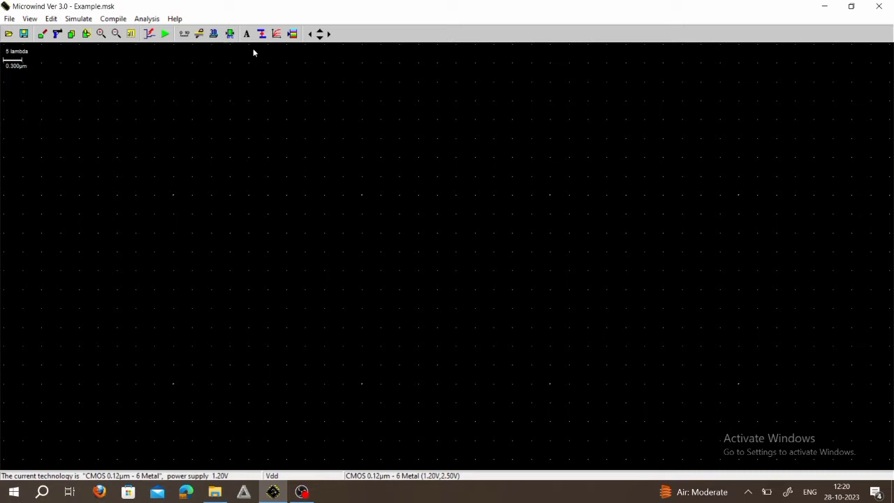
Step: Generate a pMOS device with W 0.600 µm and L 0.120 µm from the MOS Generator
{"action": "left_click", "coordinate": [293, 35]}
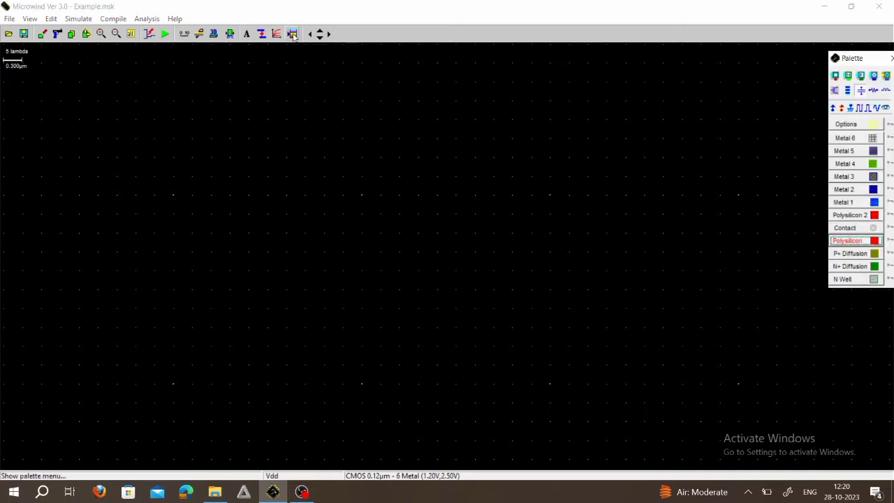
{"action": "left_click", "coordinate": [836, 92]}
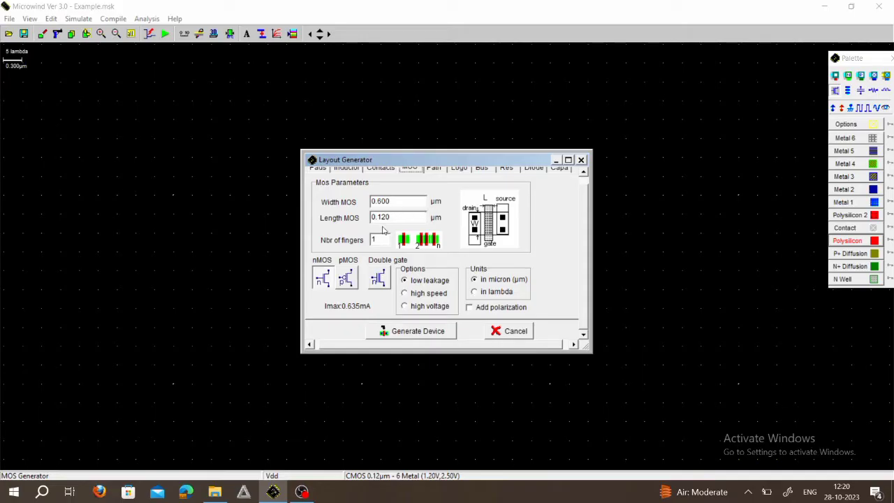
{"action": "left_click", "coordinate": [346, 279]}
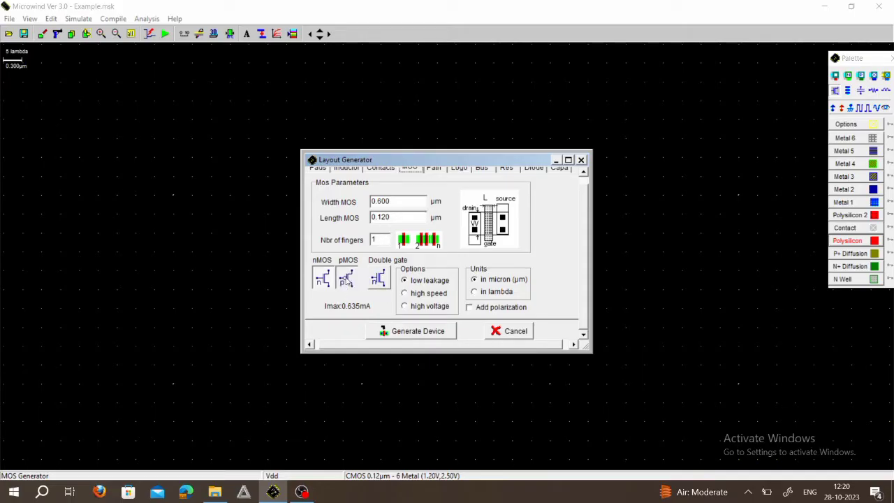
{"action": "left_click", "coordinate": [395, 334]}
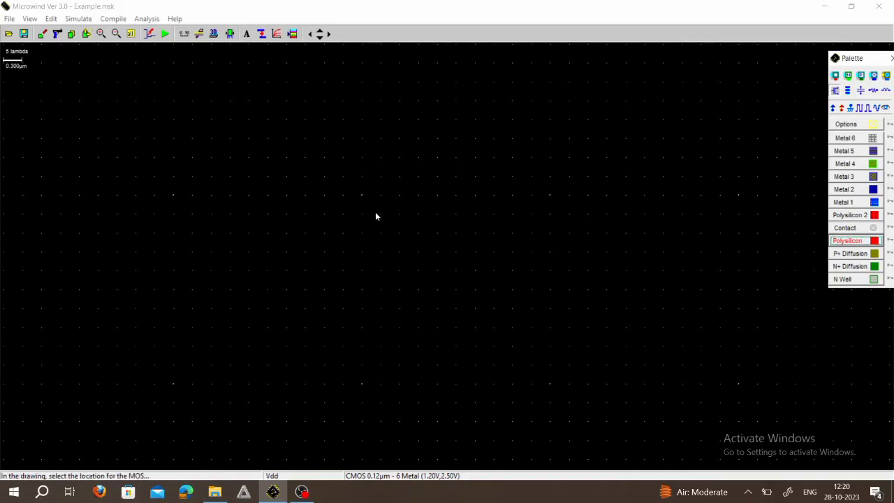
Step: Place the pMOS, then a second identical 0.600 × 0.120 µm pMOS beneath it
{"action": "left_click", "coordinate": [373, 184]}
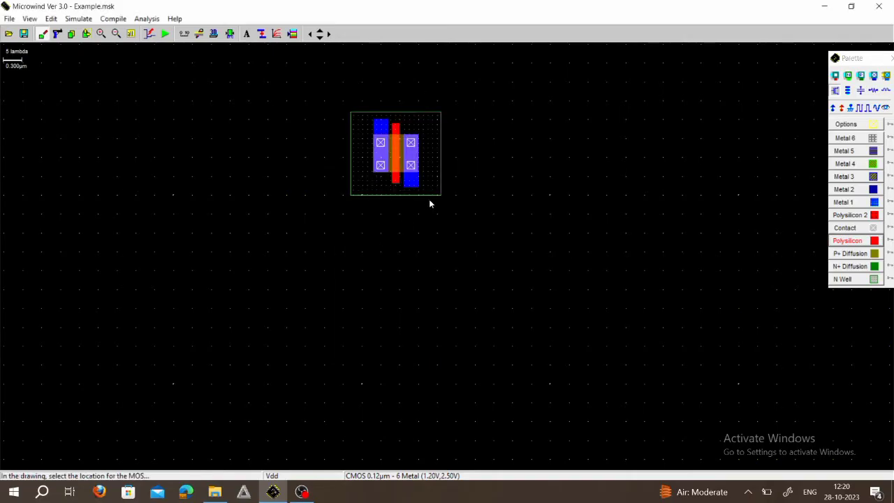
{"action": "left_click", "coordinate": [837, 94]}
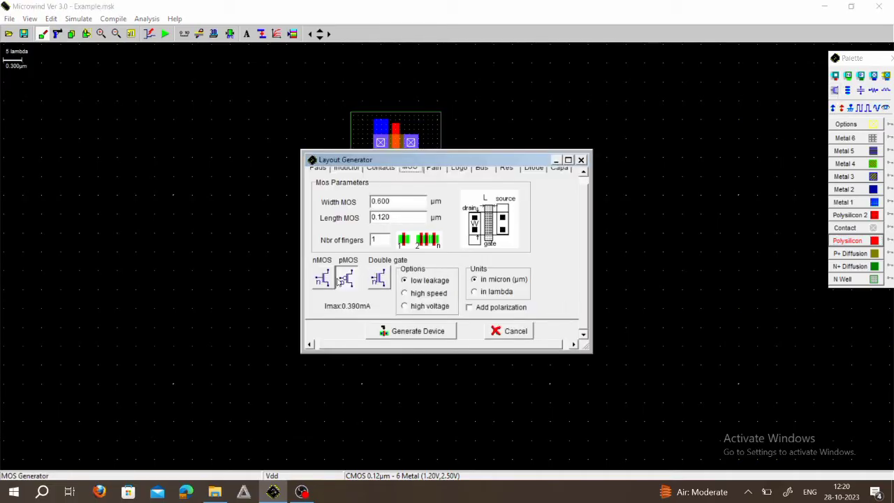
{"action": "left_click", "coordinate": [417, 332]}
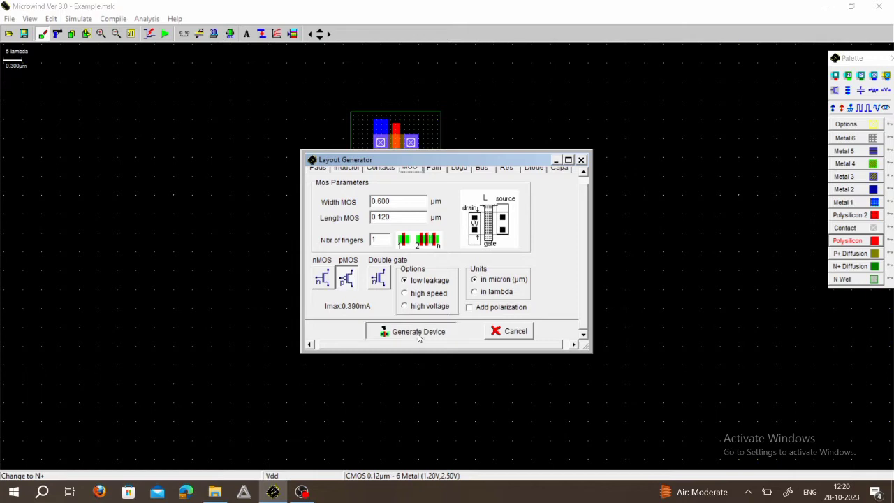
{"action": "left_click", "coordinate": [402, 338]}
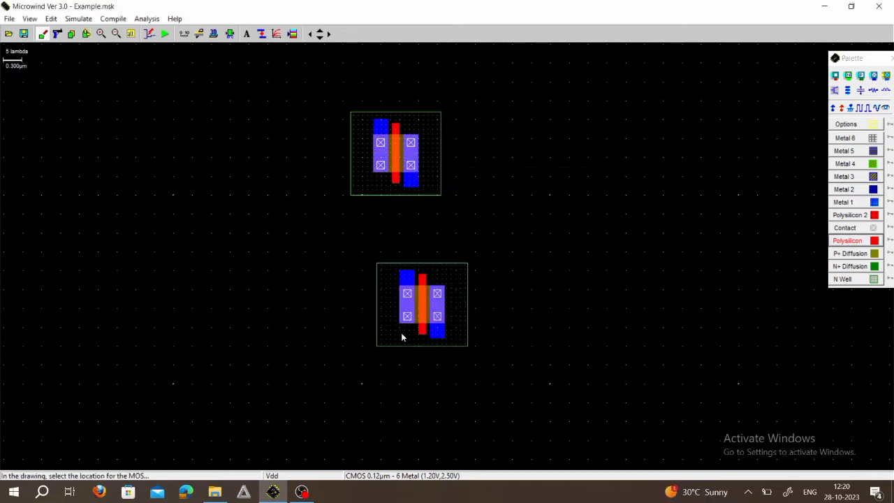
Step: Move the lower pMOS to sit just below and slightly right of the upper one
{"action": "left_click", "coordinate": [86, 33]}
{"action": "left_click_drag", "start_coordinate": [358, 248], "coordinate": [501, 373]}
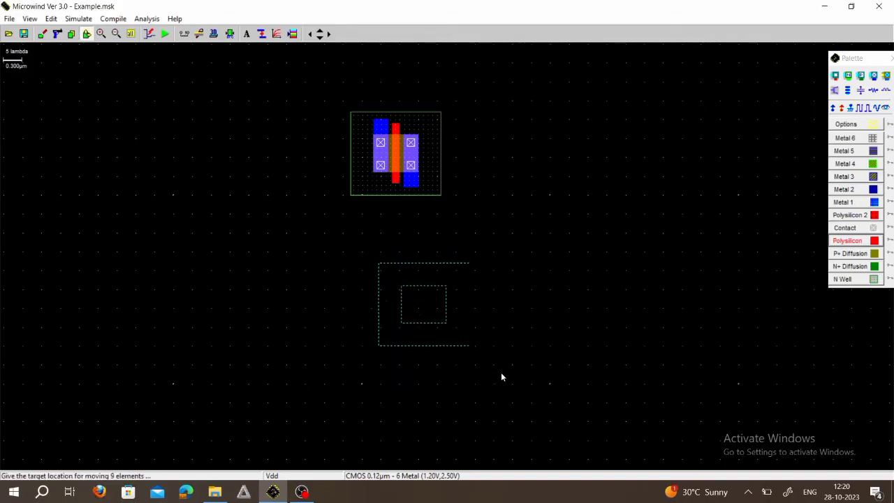
{"action": "left_click", "coordinate": [508, 333]}
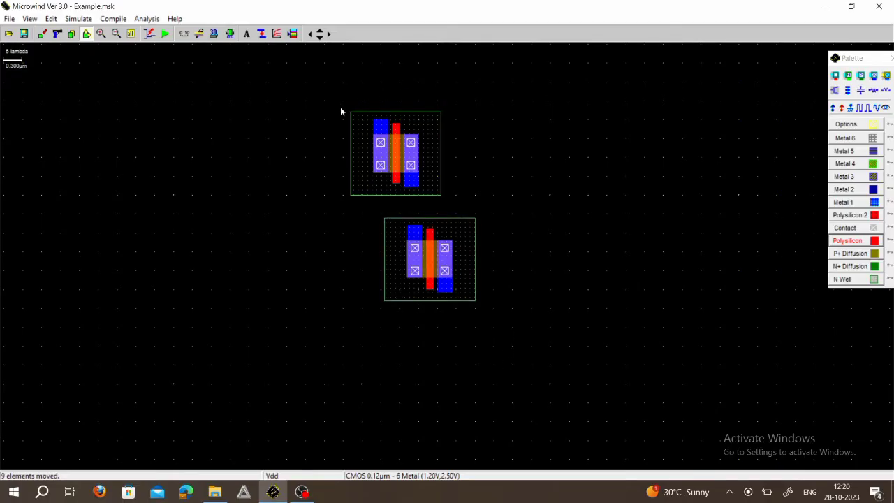
{"action": "left_click", "coordinate": [507, 278]}
Step: Add Vdd+ labels: two on the upper pMOS and one on the lower pMOS
{"action": "left_click", "coordinate": [834, 109]}
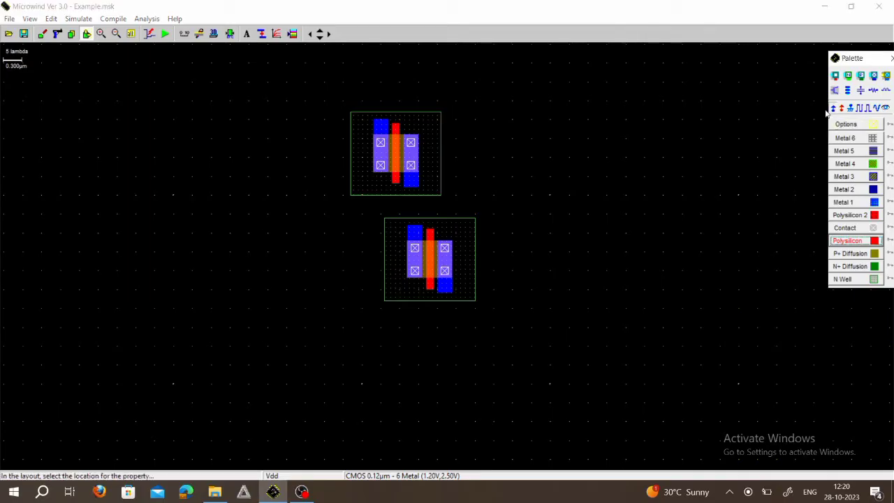
{"action": "left_click", "coordinate": [423, 126]}
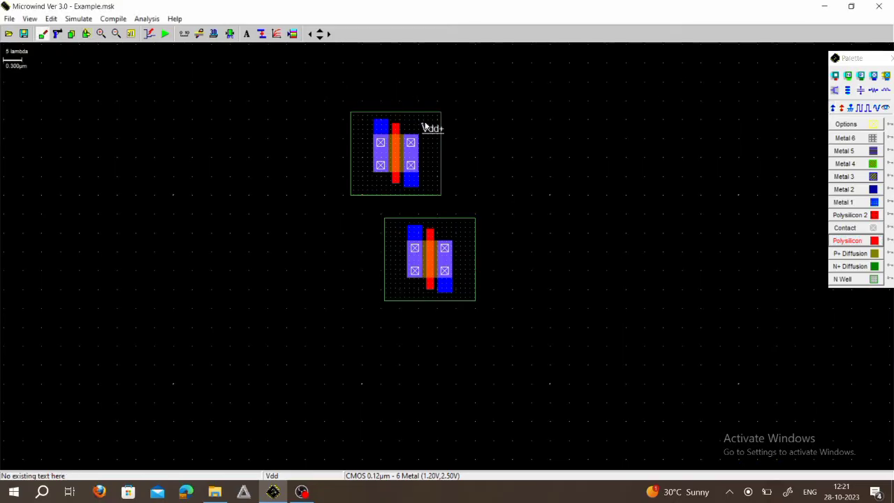
{"action": "left_click", "coordinate": [834, 108]}
{"action": "left_click", "coordinate": [465, 234]}
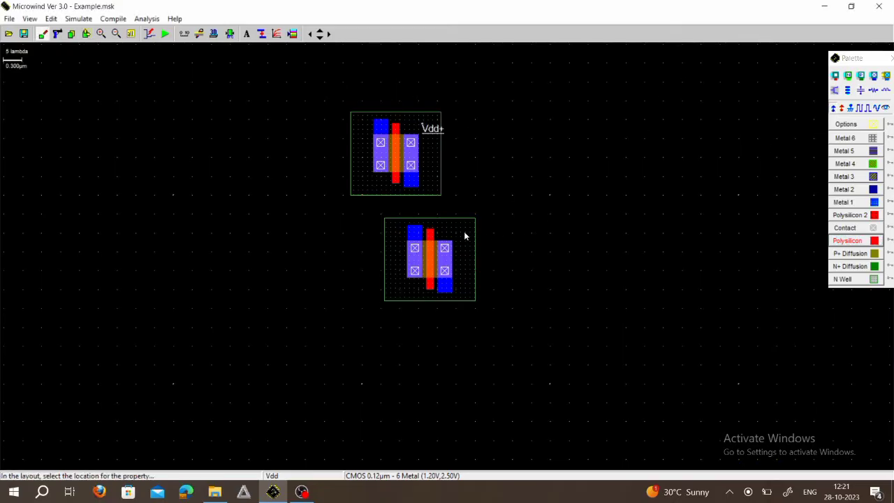
{"action": "left_click", "coordinate": [834, 109]}
{"action": "left_click", "coordinate": [382, 129]}
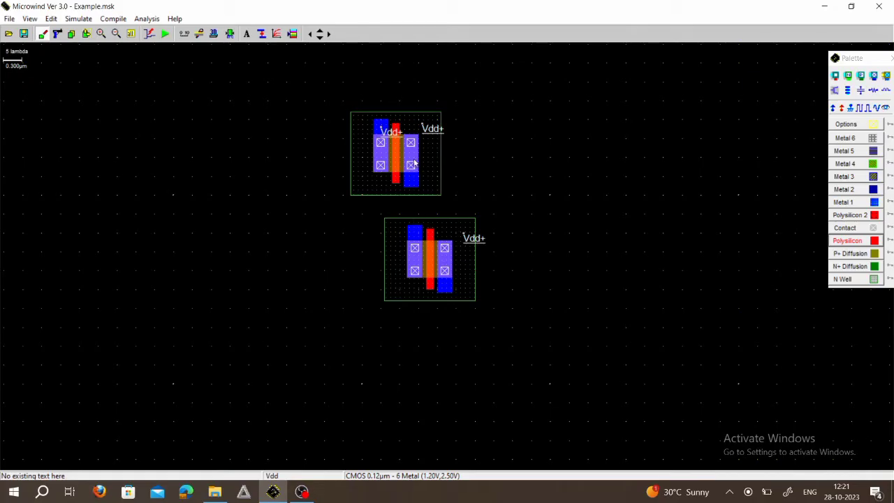
Step: Draw a 0.240 × 0.600 µm Metal 1 strip down from the upper pMOS, then select the lower transistor to move
{"action": "left_click", "coordinate": [875, 203]}
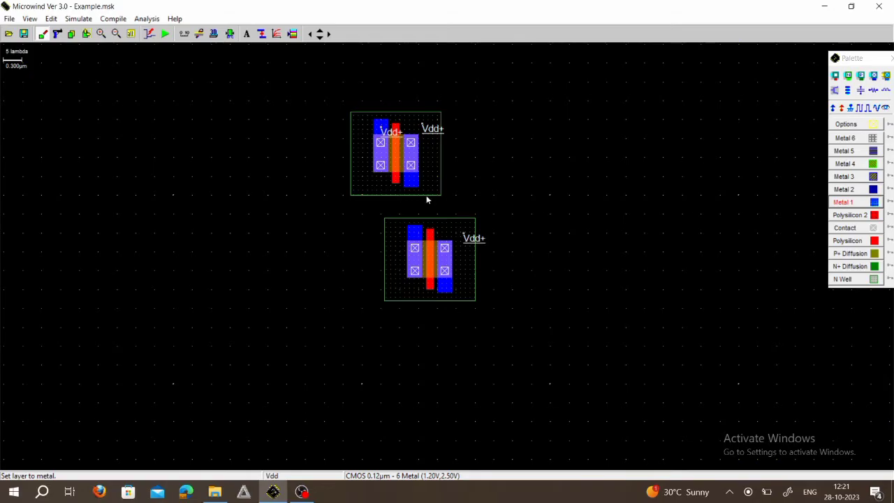
{"action": "left_click_drag", "start_coordinate": [404, 181], "coordinate": [420, 220]}
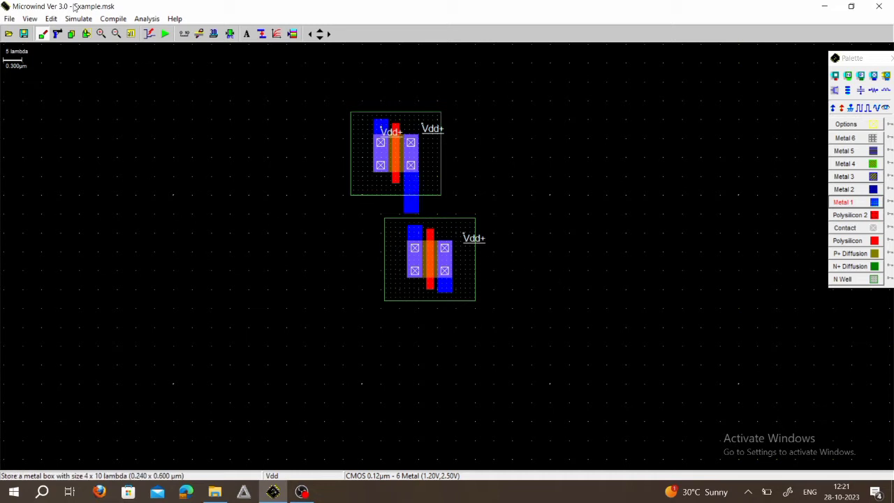
{"action": "left_click", "coordinate": [86, 34]}
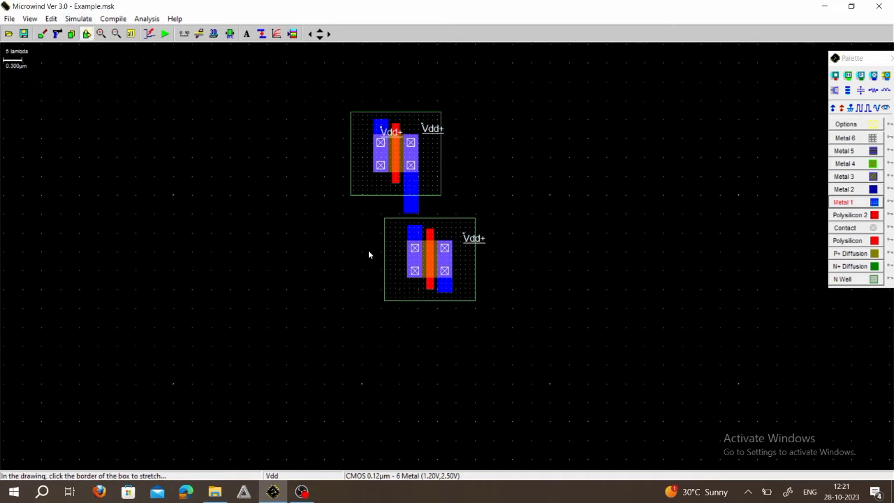
{"action": "left_click_drag", "start_coordinate": [366, 218], "coordinate": [488, 304]}
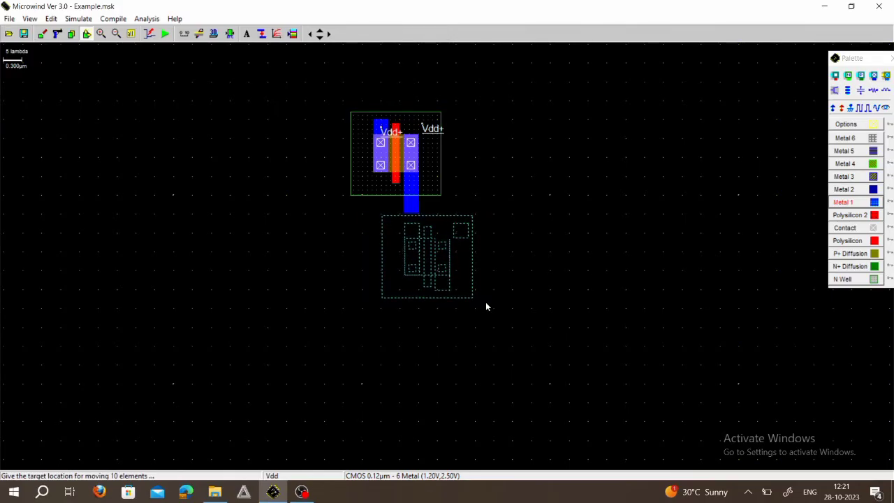
Step: Align the lower pMOS under the strip and add a 0.240 × 0.480 µm Metal 1 box joining them
{"action": "left_click", "coordinate": [487, 306]}
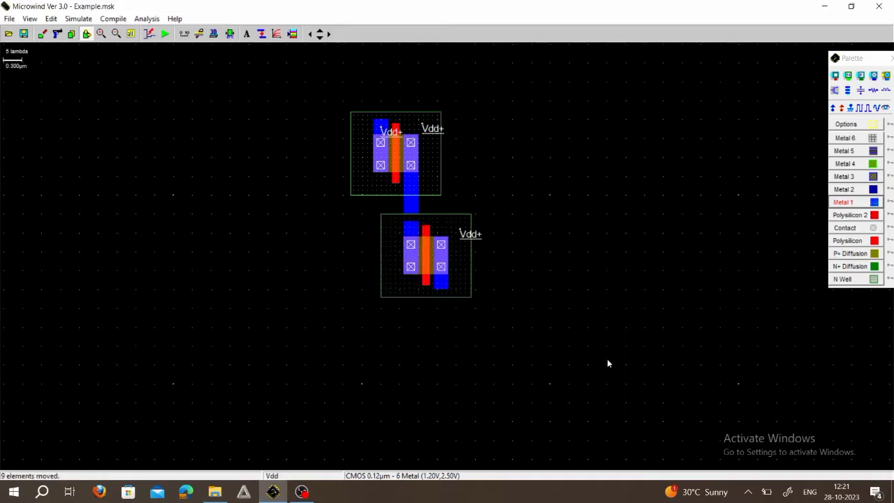
{"action": "left_click", "coordinate": [875, 202]}
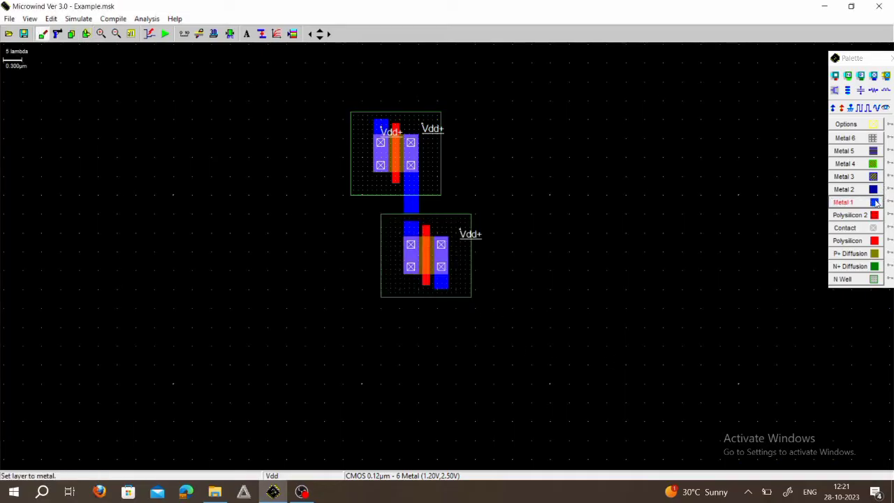
{"action": "left_click_drag", "start_coordinate": [404, 206], "coordinate": [421, 237]}
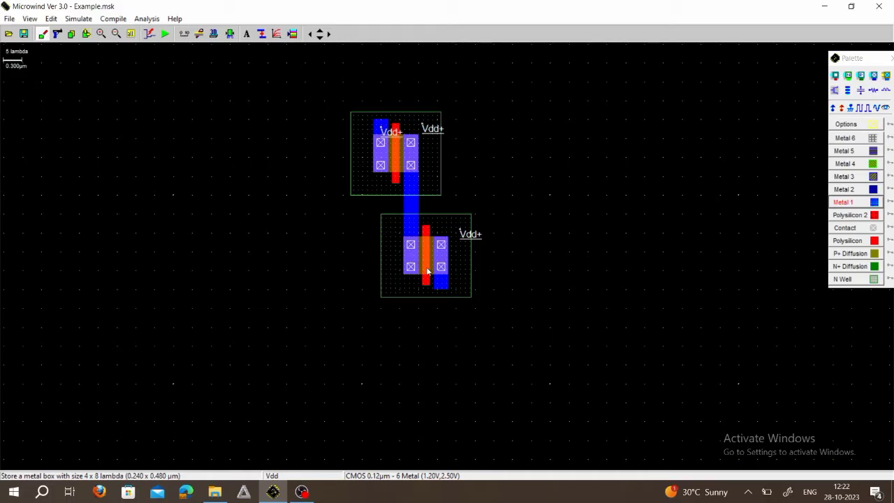
Step: Generate a 0.600 × 0.120 µm nMOS and place it below the pMOS pair
{"action": "left_click", "coordinate": [835, 90]}
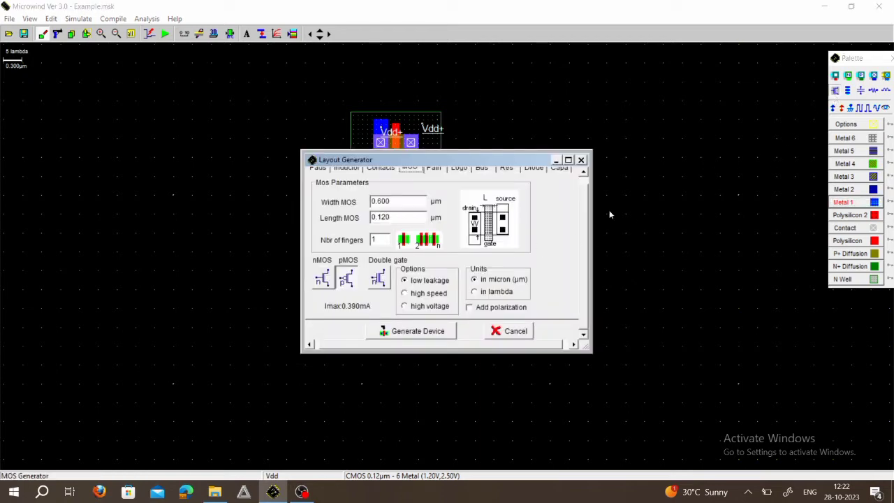
{"action": "left_click", "coordinate": [325, 280]}
{"action": "left_click", "coordinate": [391, 333]}
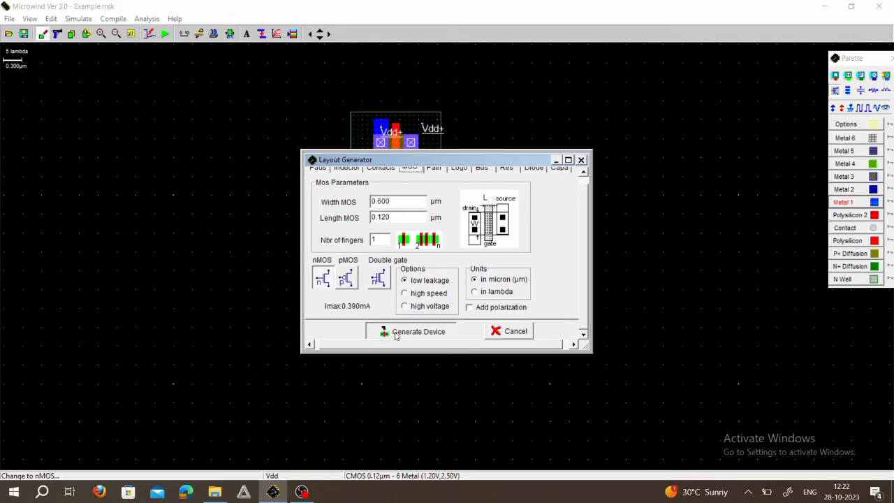
{"action": "left_click", "coordinate": [320, 398]}
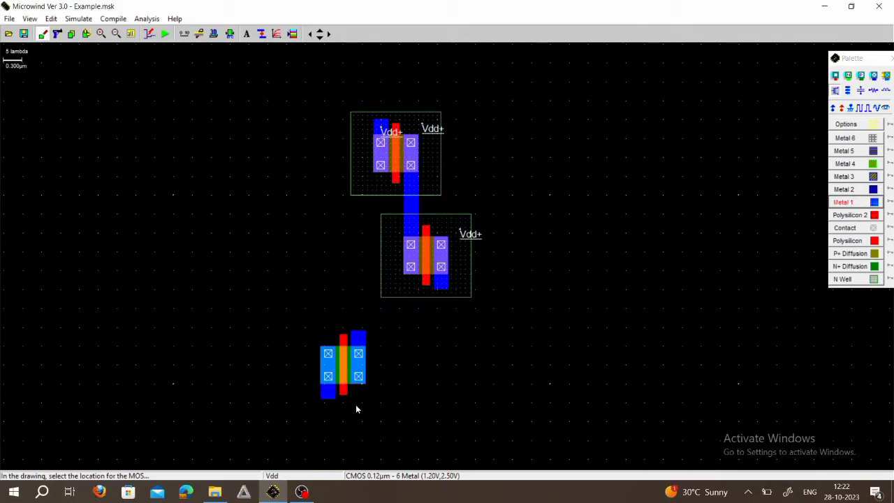
Step: Copy the nMOS transistor and place the duplicate to its right
{"action": "left_click", "coordinate": [72, 35]}
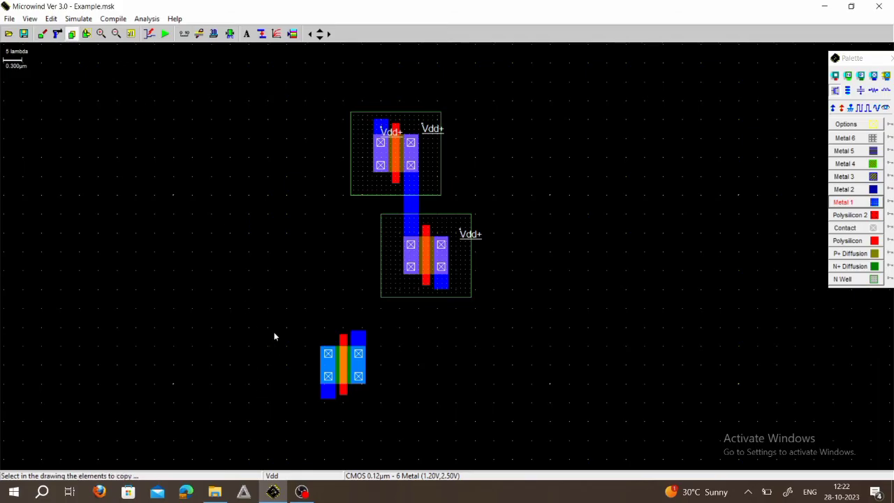
{"action": "left_click_drag", "start_coordinate": [277, 313], "coordinate": [401, 422]}
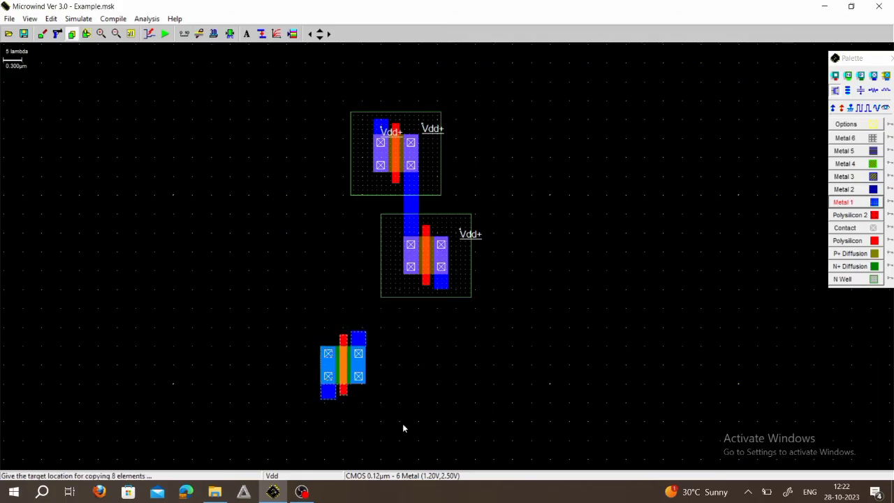
{"action": "left_click", "coordinate": [524, 419]}
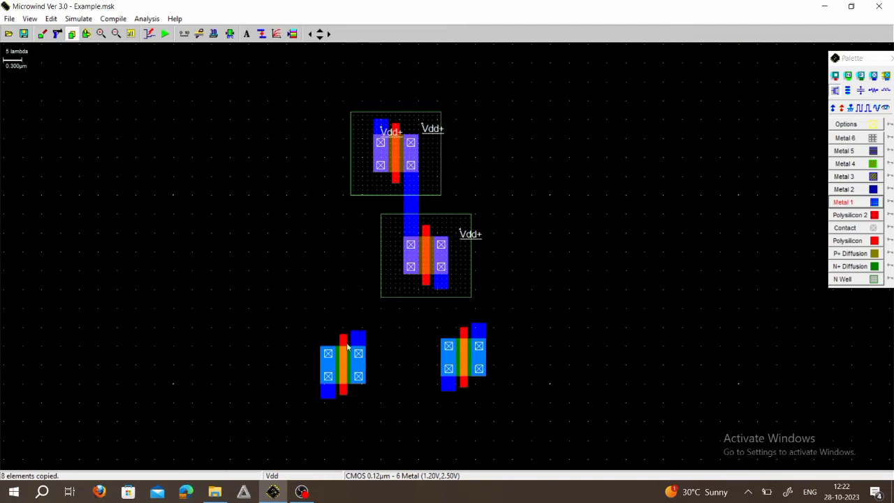
Step: Place Vss ground connections at the bottoms of the left and right nMOS transistors
{"action": "left_click", "coordinate": [849, 107]}
{"action": "left_click", "coordinate": [324, 396]}
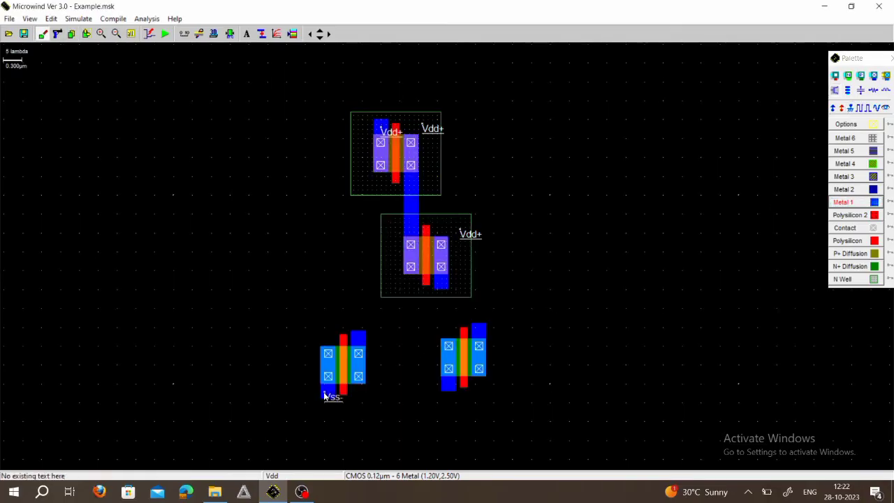
{"action": "left_click", "coordinate": [853, 107]}
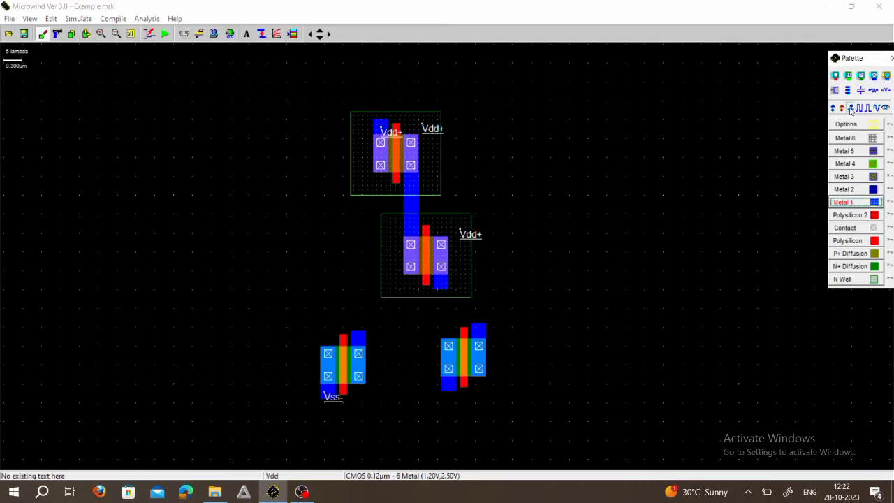
{"action": "left_click", "coordinate": [446, 388]}
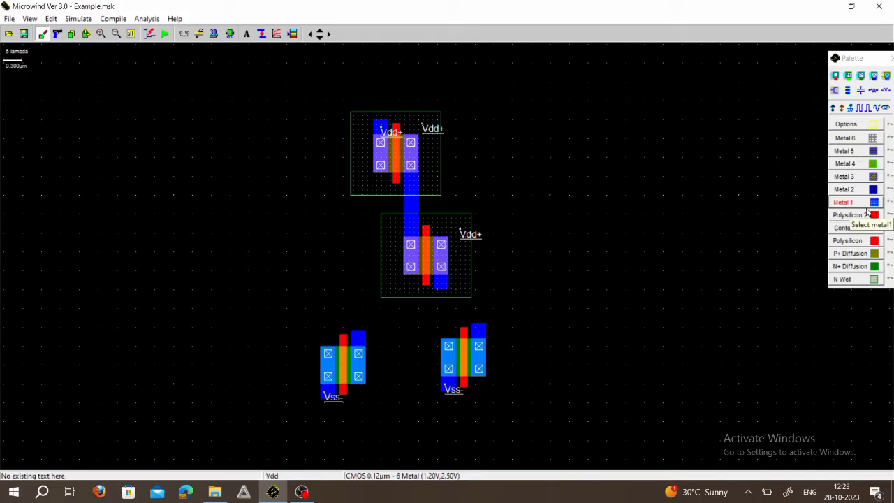
Step: Draw a vertical polysilicon strip down from the lower pMOS gate
{"action": "left_click", "coordinate": [877, 244]}
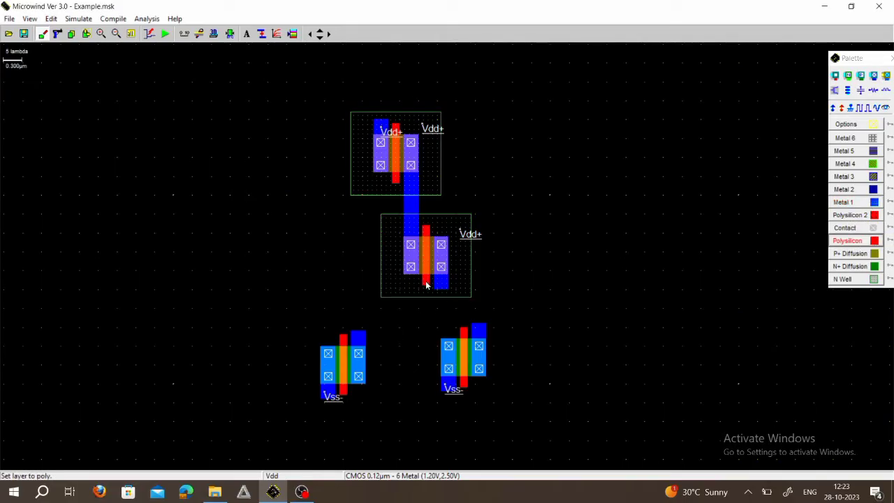
{"action": "left_click_drag", "start_coordinate": [423, 285], "coordinate": [429, 331]}
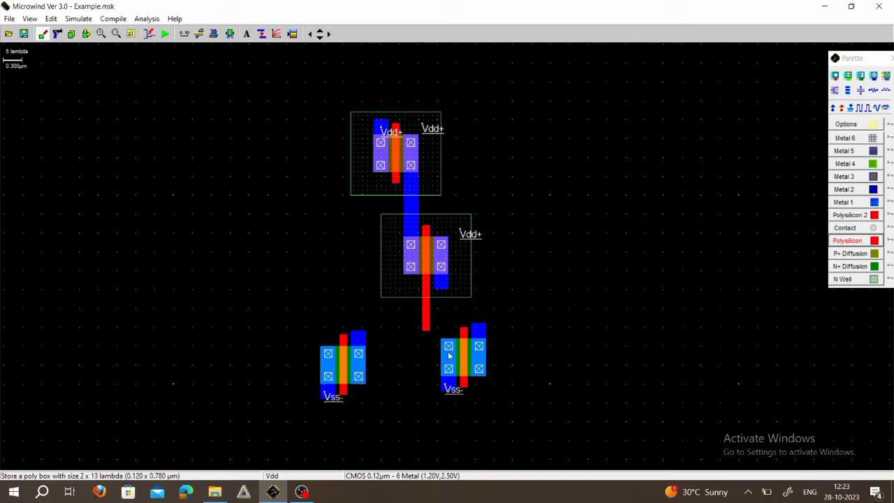
{"action": "left_click", "coordinate": [99, 35]}
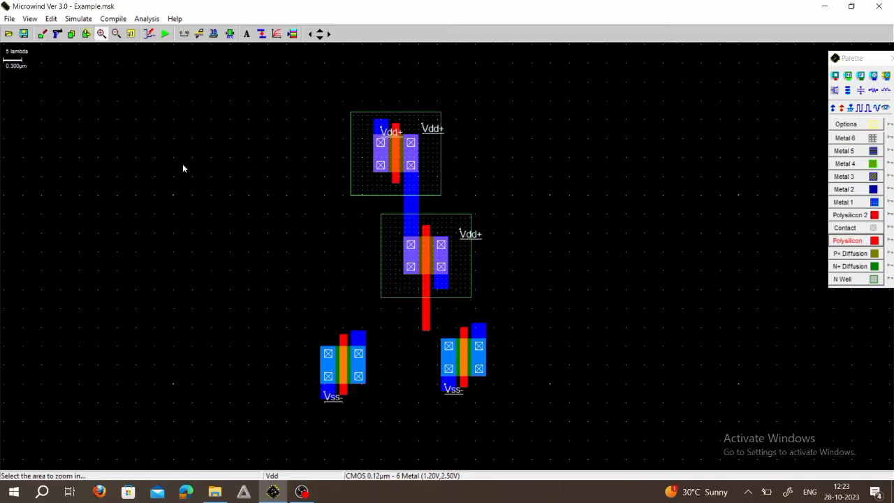
{"action": "scroll", "coordinate": [250, 228], "scroll_direction": "down", "scroll_amount": 2}
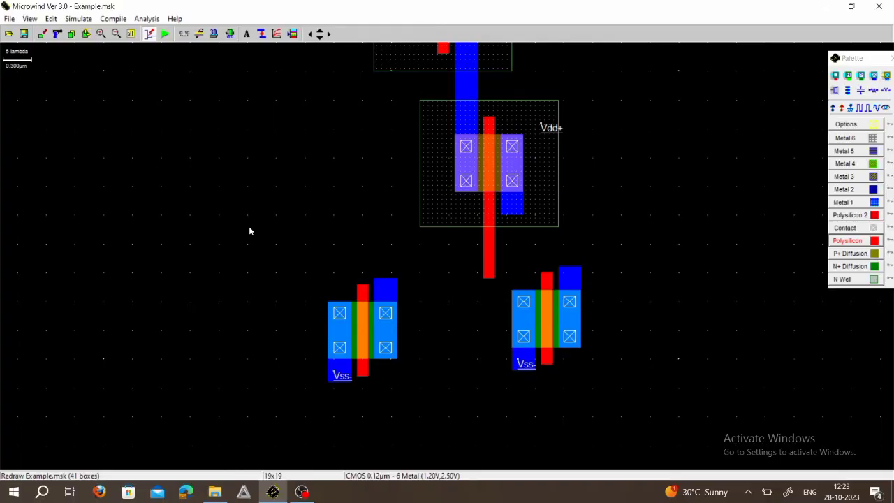
Step: Draw a horizontal polysilicon box across to the right nMOS gate
{"action": "left_click", "coordinate": [878, 241]}
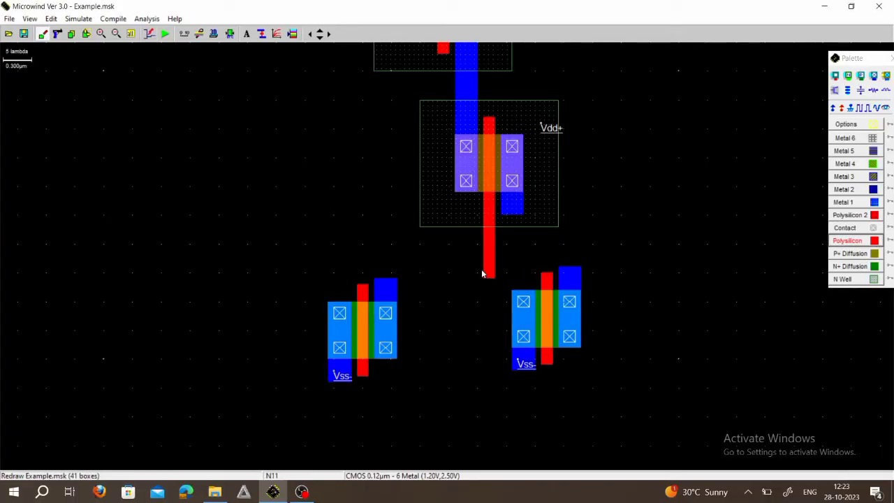
{"action": "left_click_drag", "start_coordinate": [482, 274], "coordinate": [552, 289]}
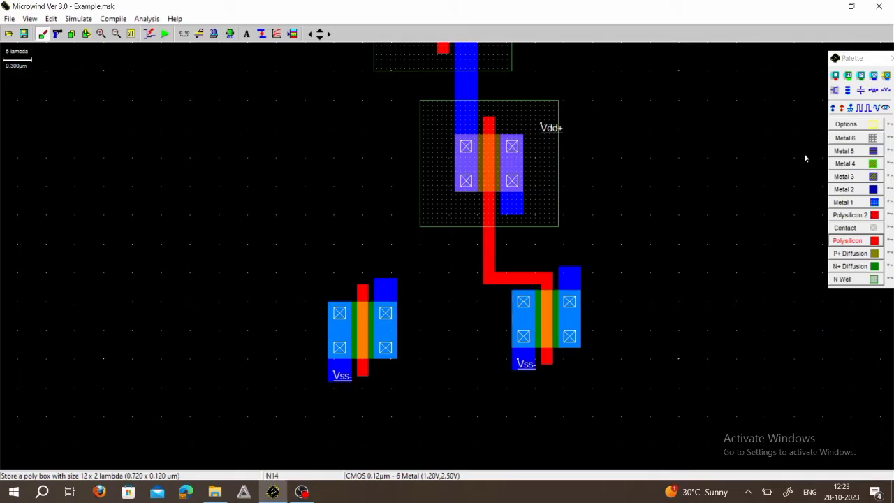
{"action": "left_click", "coordinate": [862, 109]}
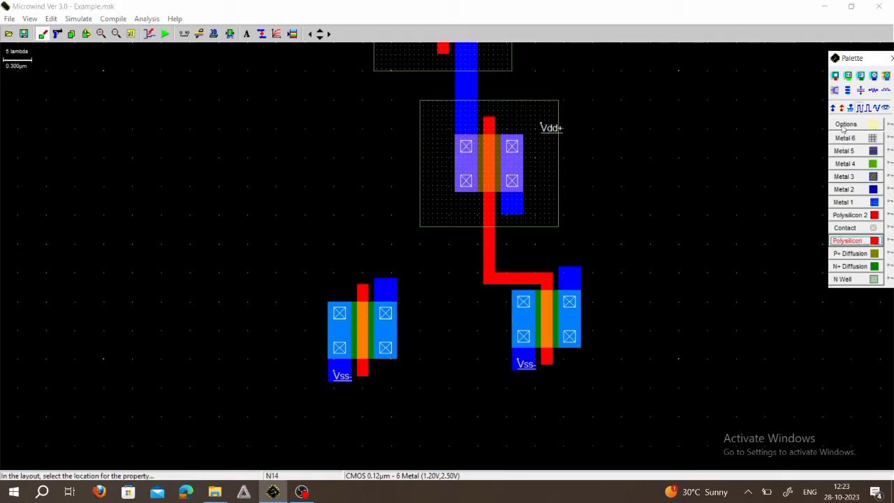
Step: Place a clock input on the new poly wire and rename its label to B
{"action": "left_click", "coordinate": [491, 271]}
{"action": "double_click", "coordinate": [414, 189]}
{"action": "type", "text": "B"}
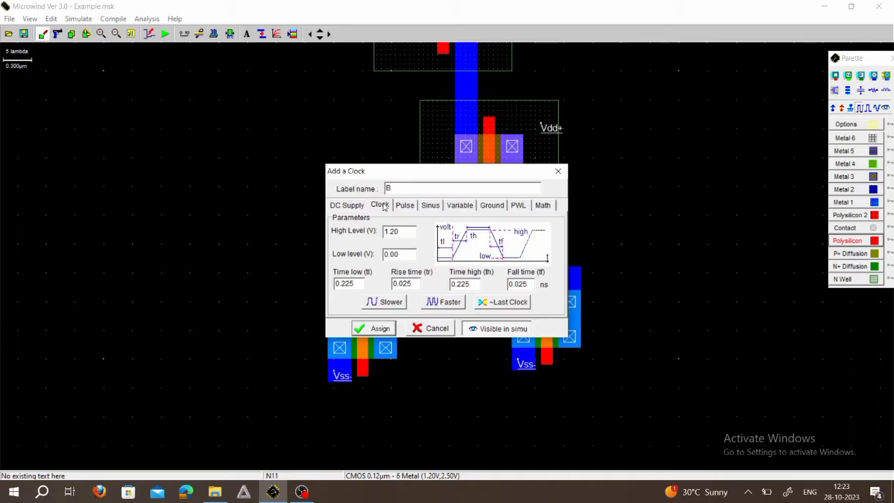
{"action": "left_click", "coordinate": [387, 333]}
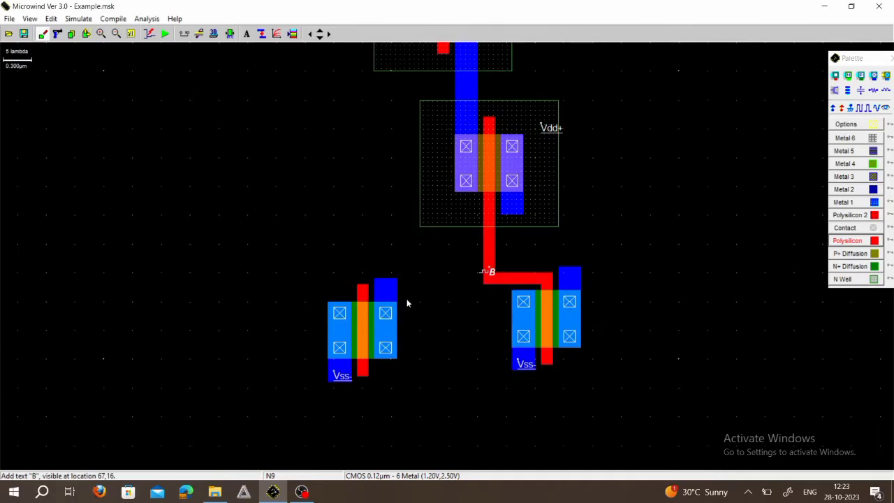
{"action": "left_click", "coordinate": [116, 34]}
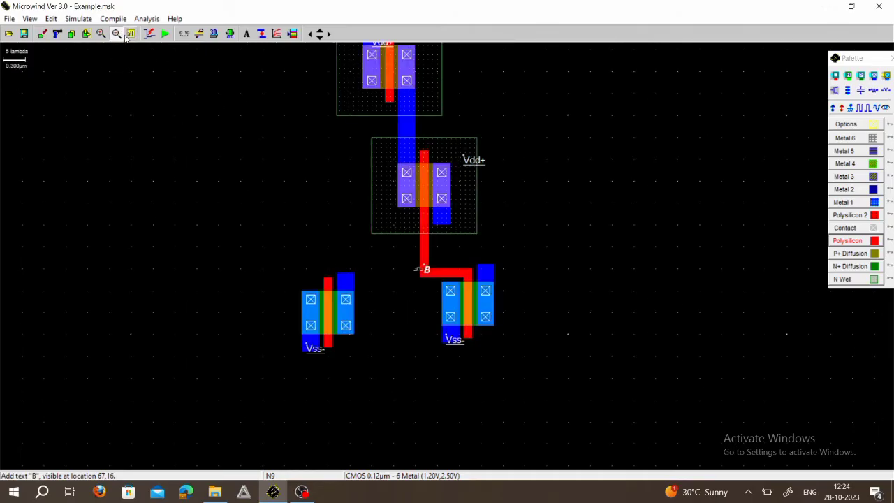
Step: Draw a short polysilicon strip down from the upper pMOS gate
{"action": "left_click", "coordinate": [125, 36]}
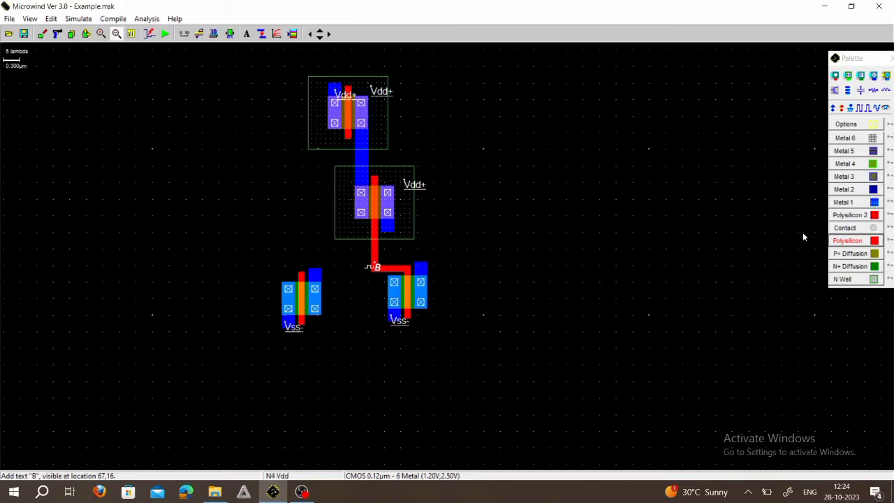
{"action": "left_click", "coordinate": [843, 243]}
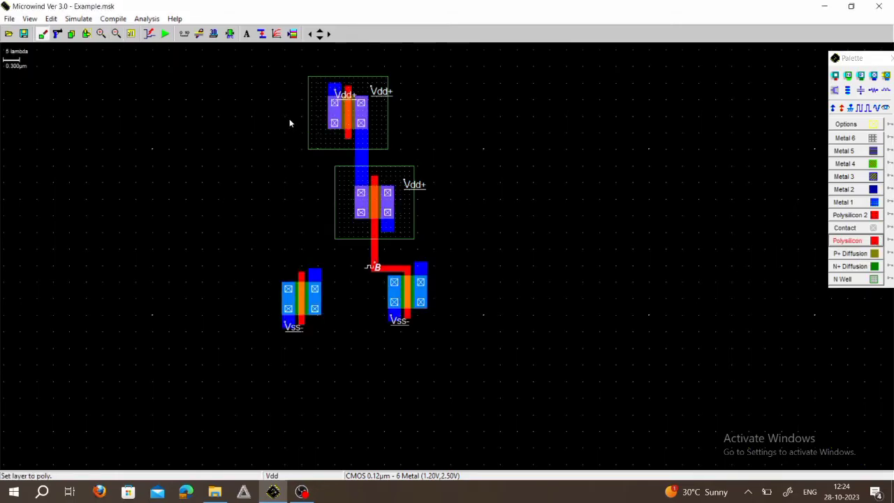
{"action": "left_click_drag", "start_coordinate": [345, 138], "coordinate": [350, 161]}
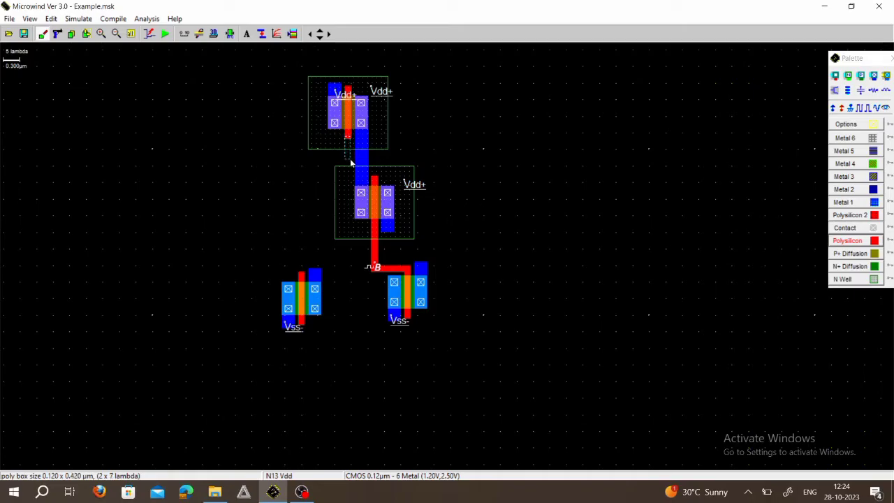
{"action": "left_click_drag", "start_coordinate": [350, 162], "coordinate": [350, 162]}
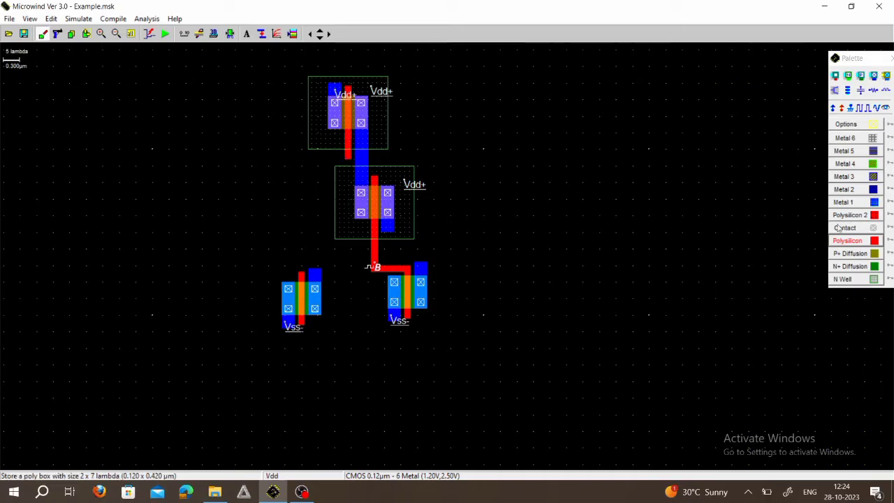
Step: Run polysilicon up from the left nMOS gate and join it horizontally to the upper strip
{"action": "left_click", "coordinate": [875, 241]}
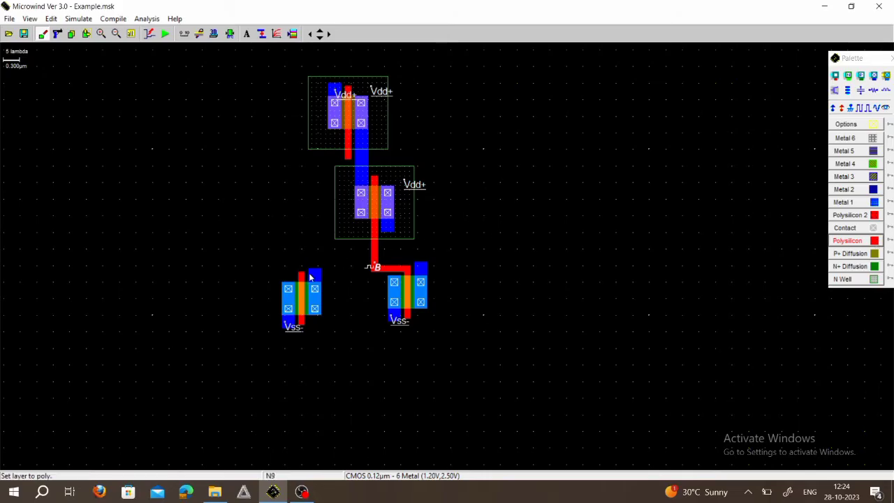
{"action": "left_click_drag", "start_coordinate": [302, 281], "coordinate": [305, 162]}
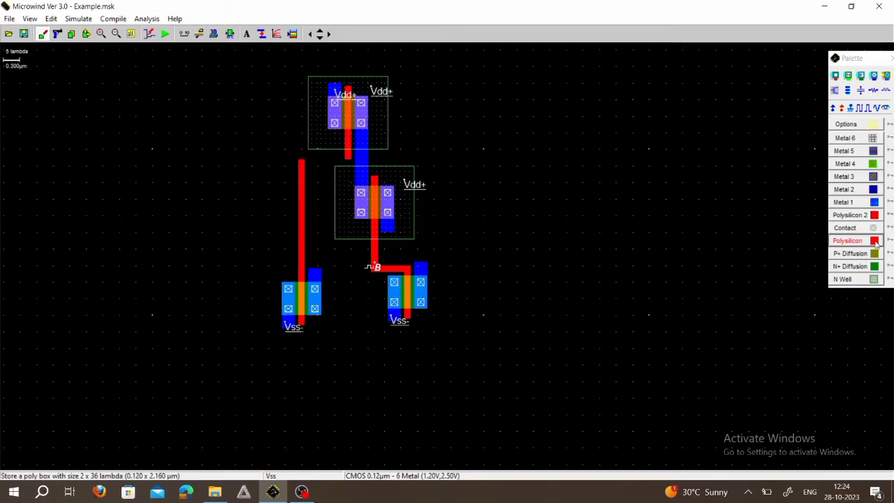
{"action": "left_click", "coordinate": [848, 240]}
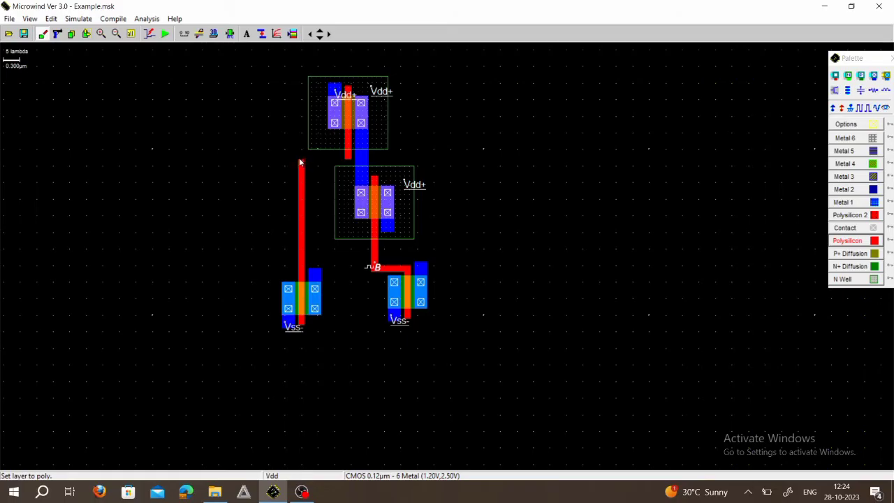
{"action": "left_click_drag", "start_coordinate": [299, 160], "coordinate": [351, 165]}
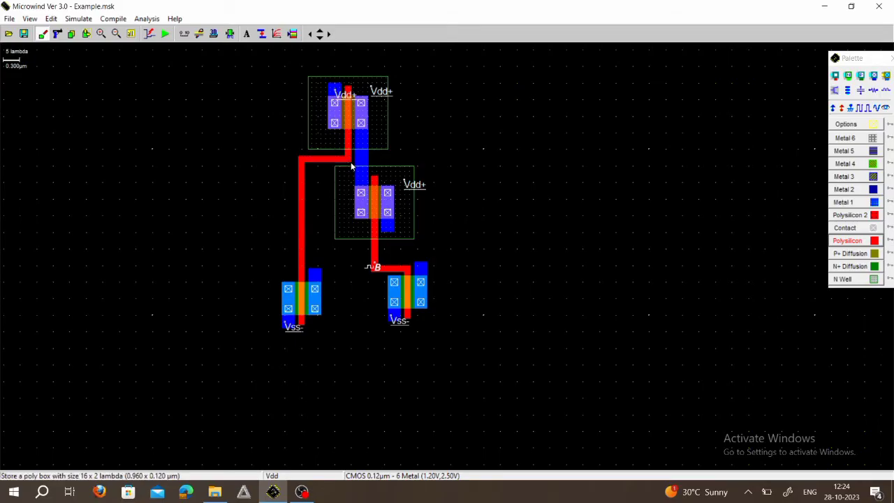
Step: Add a clock input labelled A on the left polysilicon wire
{"action": "left_click", "coordinate": [100, 33]}
{"action": "left_click", "coordinate": [147, 173]}
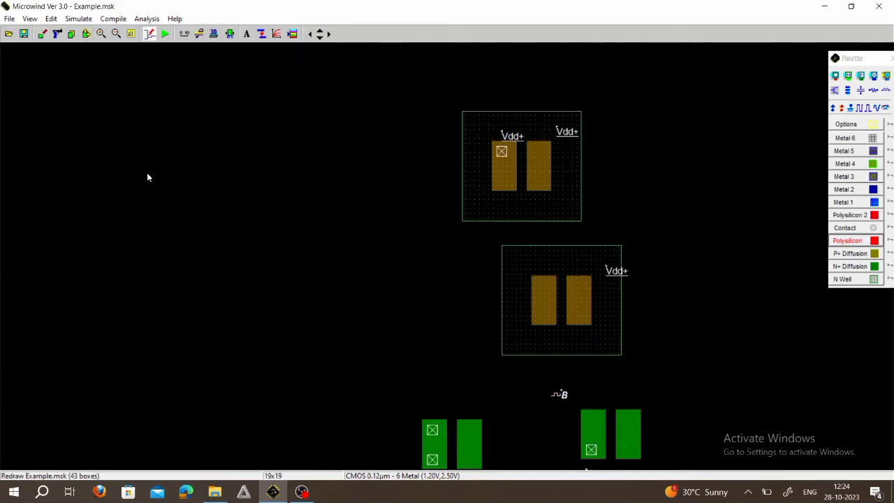
{"action": "scroll", "coordinate": [192, 208], "scroll_direction": "down", "scroll_amount": 1}
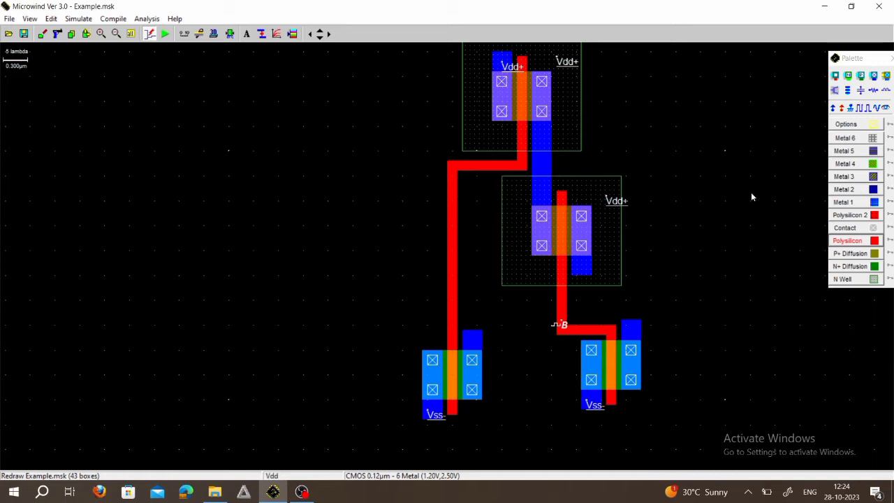
{"action": "left_click", "coordinate": [861, 109]}
{"action": "left_click", "coordinate": [451, 250]}
{"action": "left_click", "coordinate": [450, 250]}
{"action": "left_click_drag", "start_coordinate": [411, 188], "coordinate": [384, 187]}
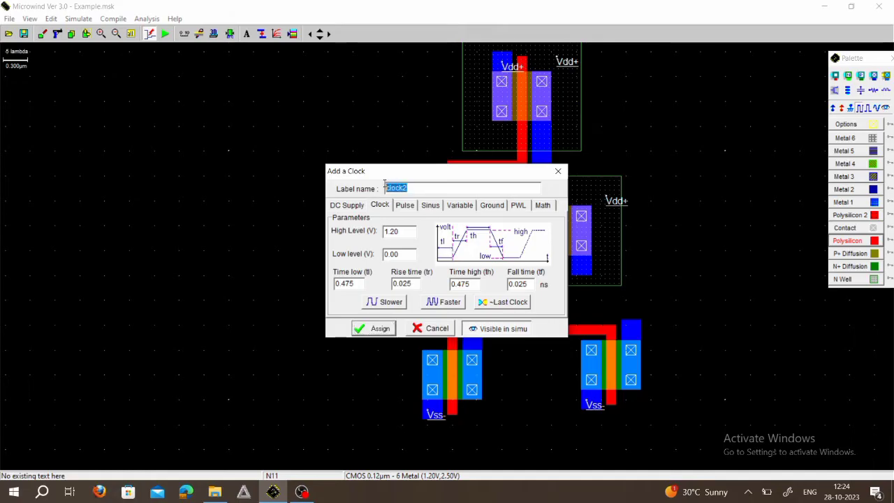
{"action": "type", "text": "A"}
{"action": "left_click", "coordinate": [389, 328]}
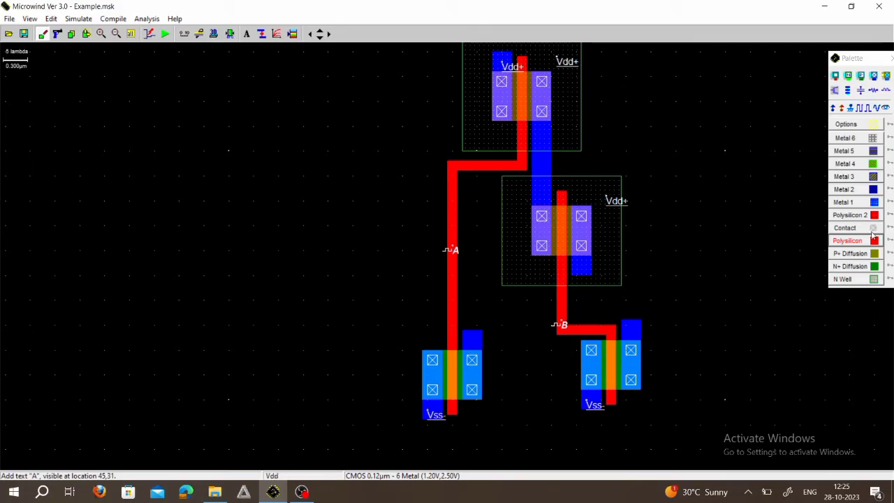
Step: Draw Metal 1 stubs on the left and right nMOS drain contacts
{"action": "left_click", "coordinate": [874, 203]}
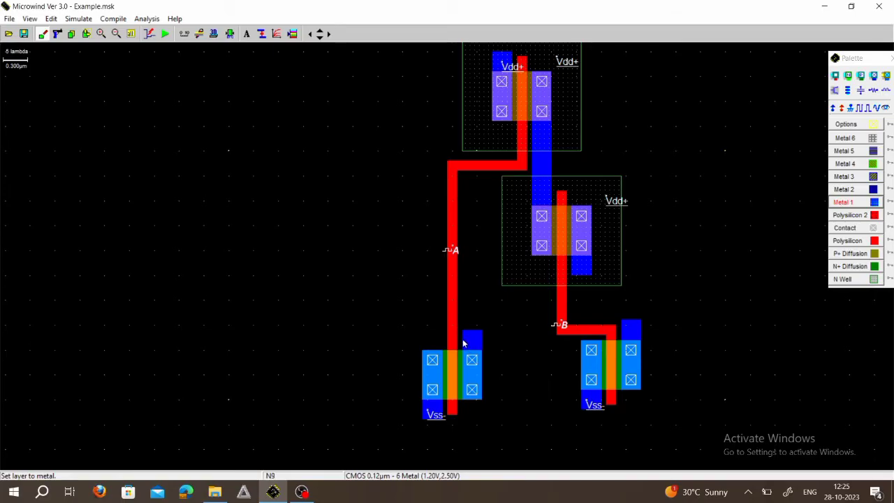
{"action": "left_click_drag", "start_coordinate": [463, 342], "coordinate": [481, 300]}
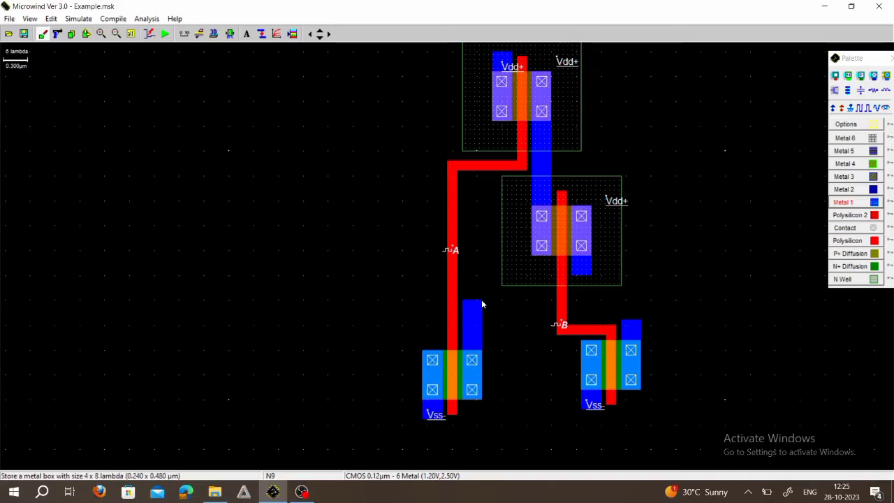
{"action": "left_click", "coordinate": [875, 202]}
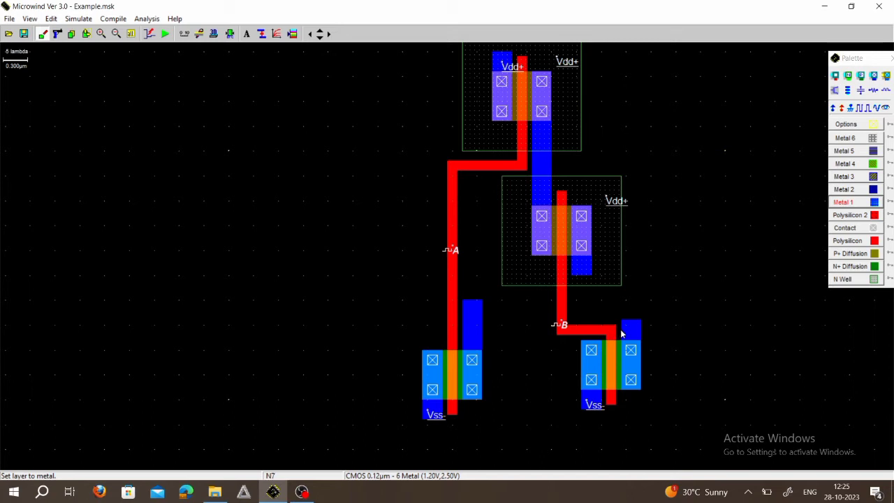
{"action": "left_click_drag", "start_coordinate": [627, 331], "coordinate": [641, 302]}
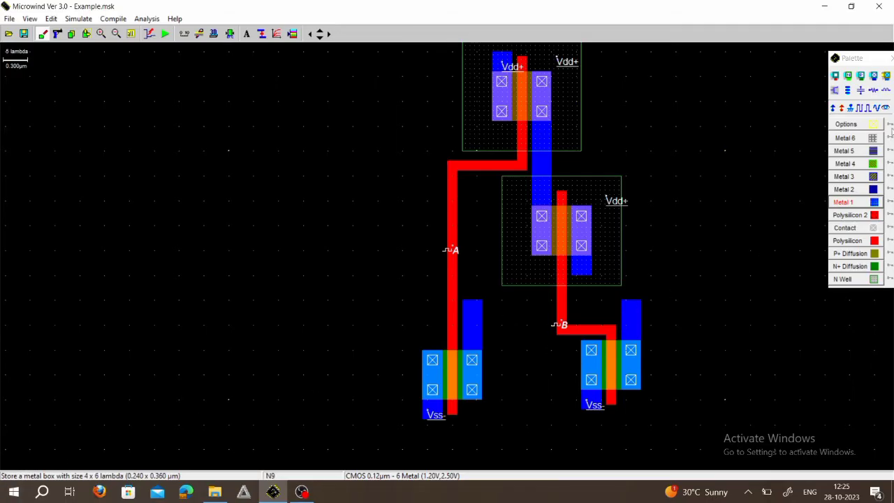
Step: Join both nMOS drains with a Metal 1 bar and link it to the pMOS drain
{"action": "left_click", "coordinate": [874, 203]}
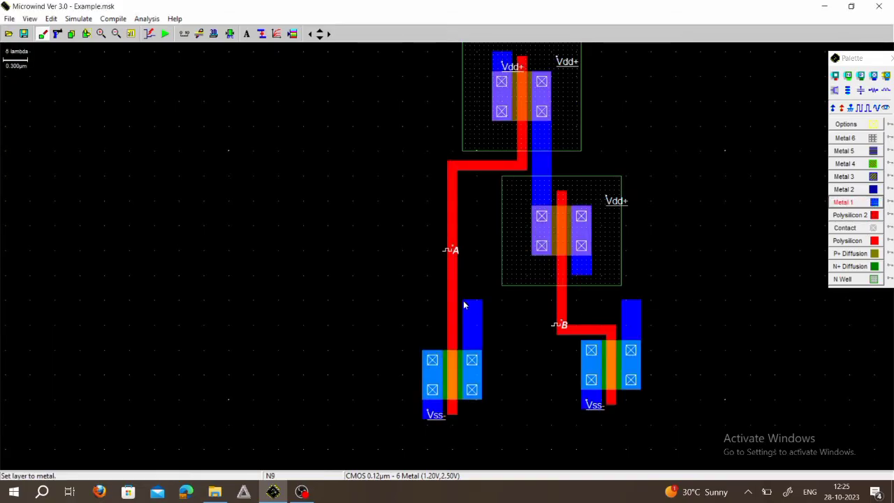
{"action": "left_click_drag", "start_coordinate": [464, 302], "coordinate": [641, 319]}
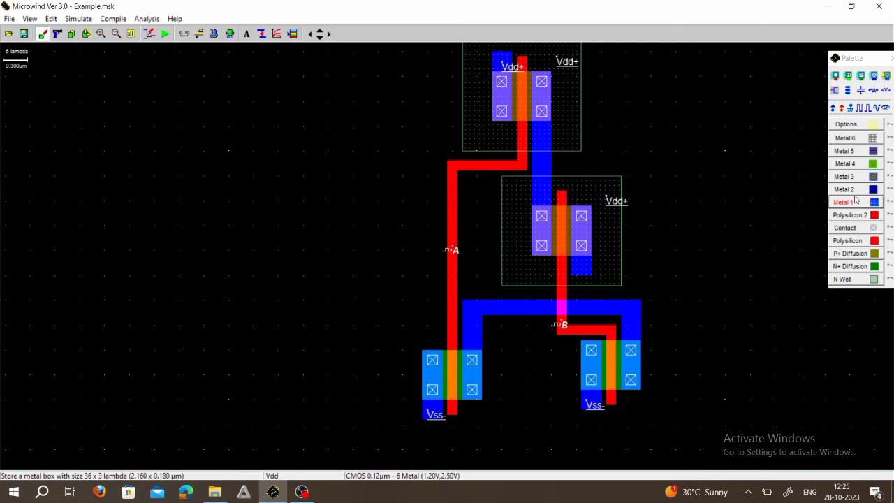
{"action": "left_click", "coordinate": [876, 203]}
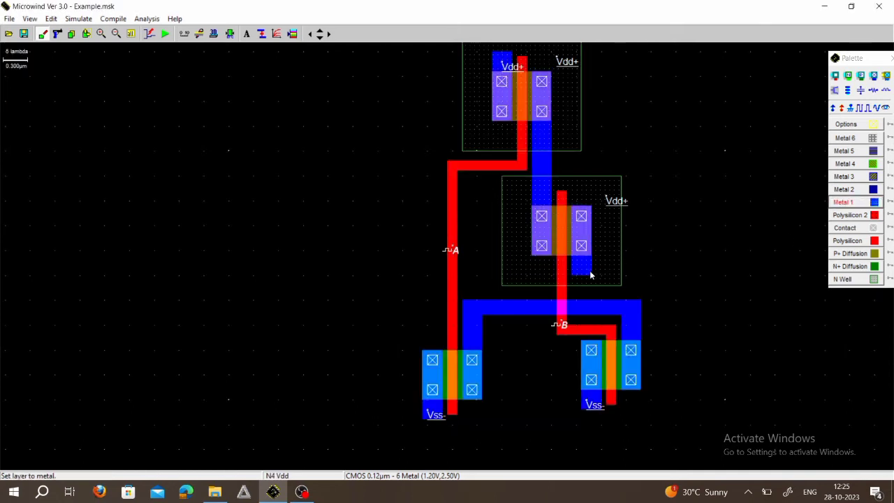
{"action": "left_click_drag", "start_coordinate": [572, 274], "coordinate": [592, 313]}
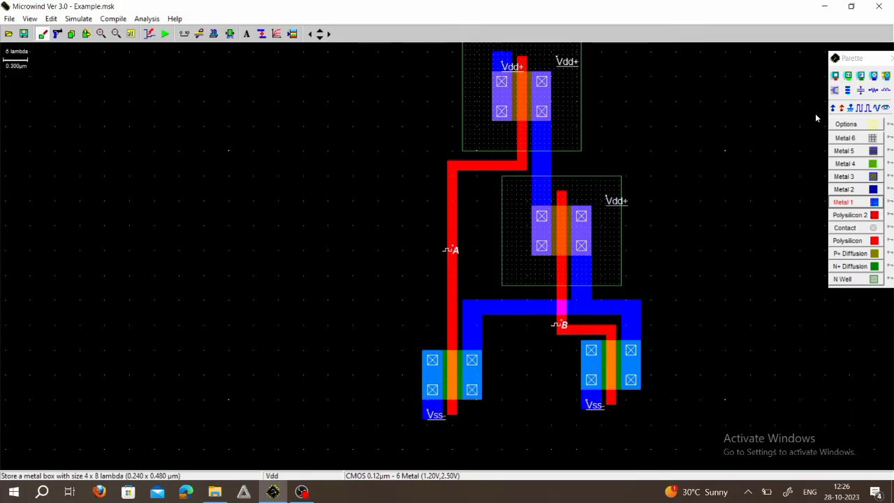
Step: Place a visible node label named OP on the shared output metal
{"action": "left_click", "coordinate": [885, 108]}
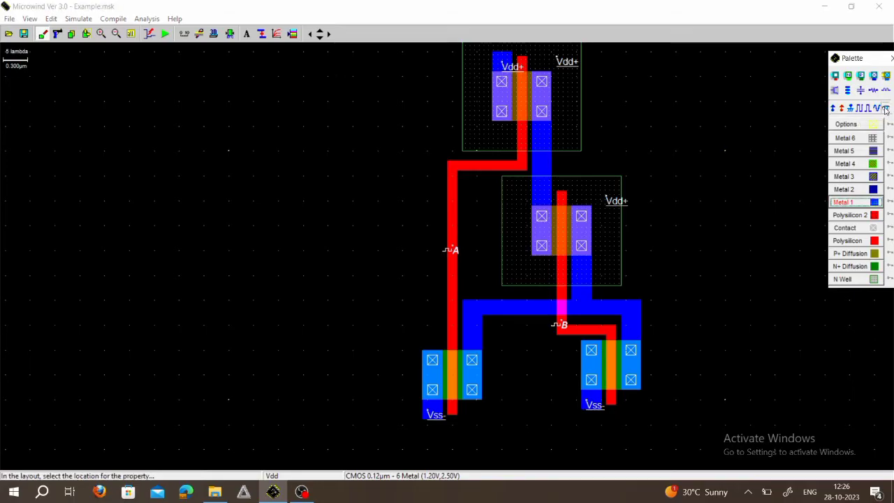
{"action": "left_click", "coordinate": [580, 298]}
{"action": "left_click_drag", "start_coordinate": [419, 188], "coordinate": [374, 187]}
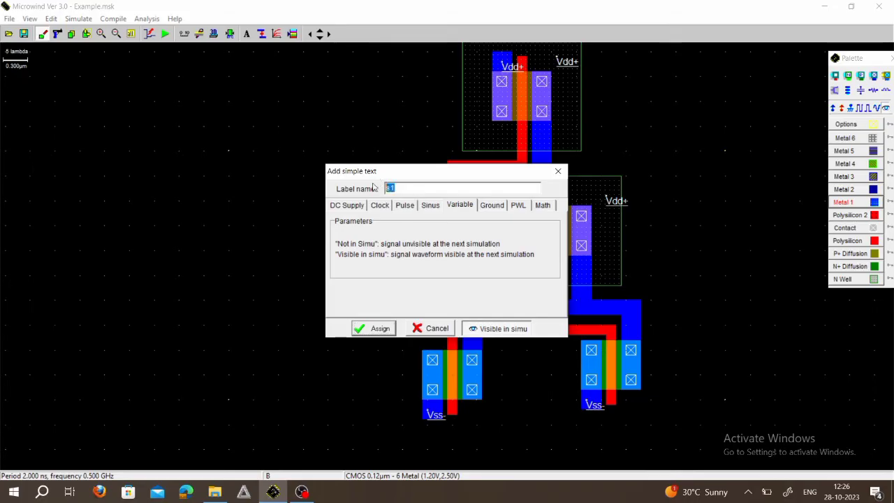
{"action": "type", "text": "OP"}
{"action": "left_click", "coordinate": [382, 330]}
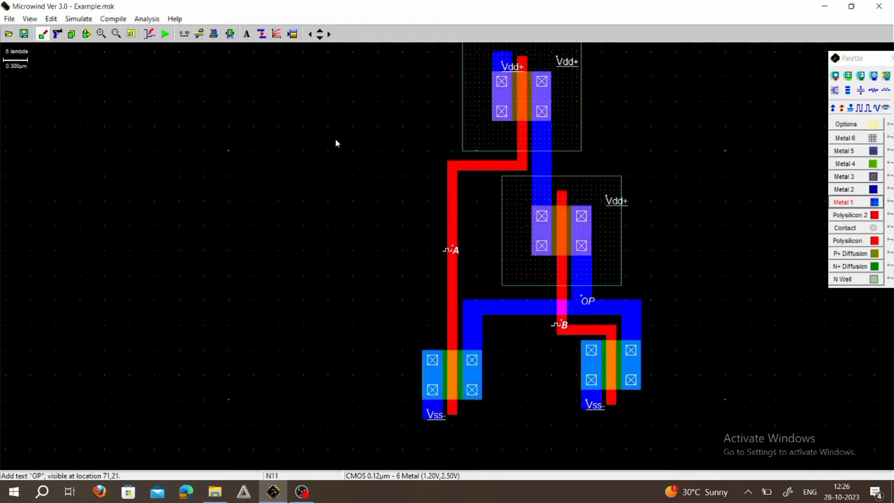
{"action": "left_click", "coordinate": [116, 34]}
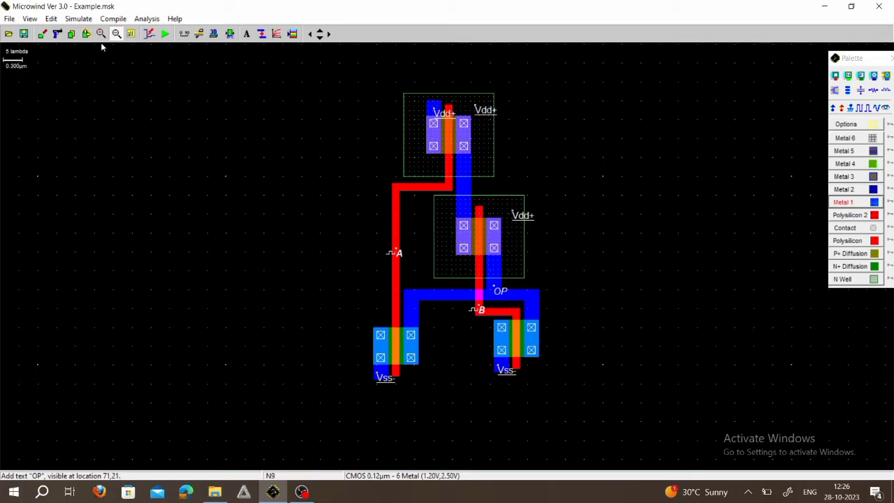
Step: Run the Design Rule Checker and note the n-well spacing under 11 lambda (r101) error
{"action": "left_click", "coordinate": [140, 21]}
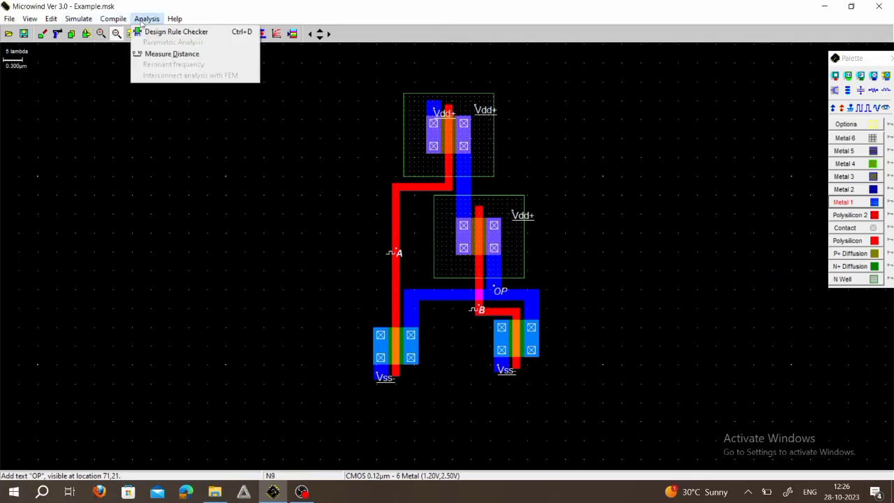
{"action": "left_click", "coordinate": [147, 33]}
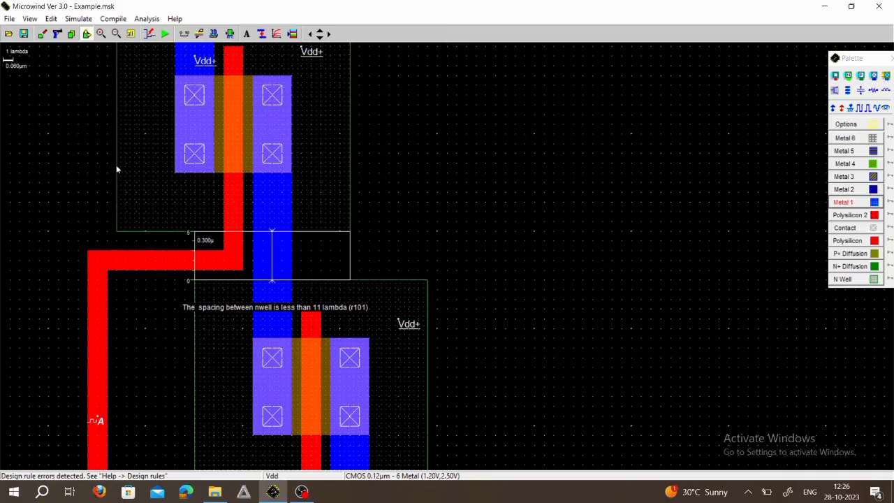
{"action": "left_click", "coordinate": [79, 109]}
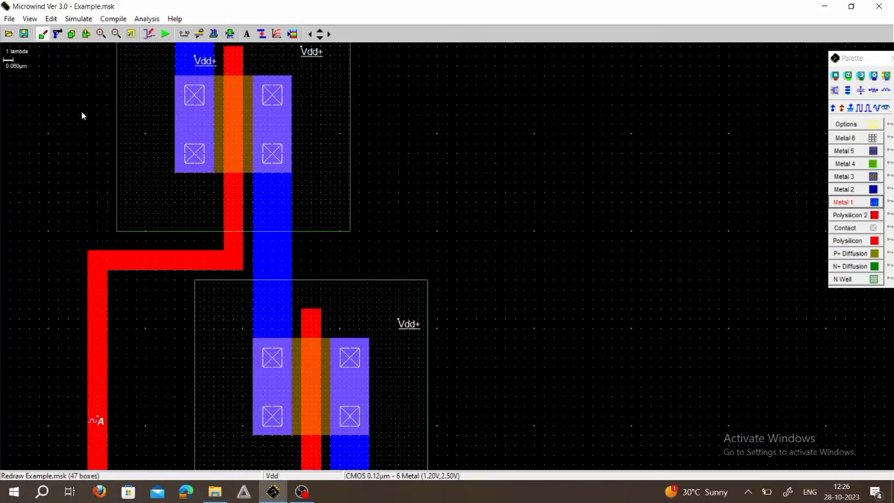
{"action": "left_click", "coordinate": [117, 34]}
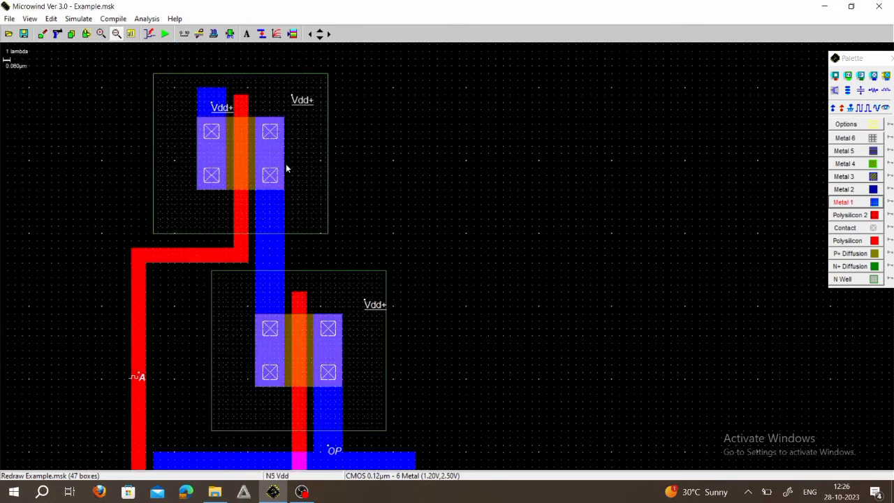
{"action": "left_click", "coordinate": [117, 33]}
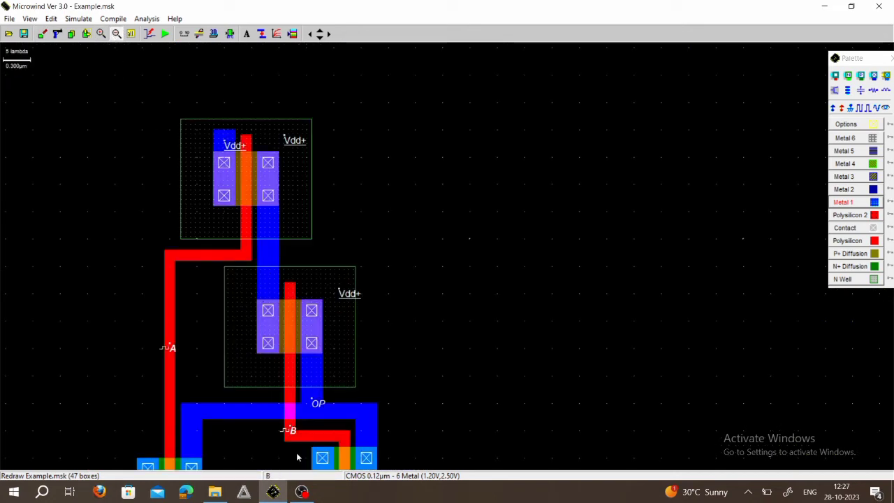
Step: Select the upper pMOS cell with the Move tool and drop it back in place
{"action": "left_click", "coordinate": [86, 33]}
{"action": "left_click_drag", "start_coordinate": [164, 98], "coordinate": [350, 253]}
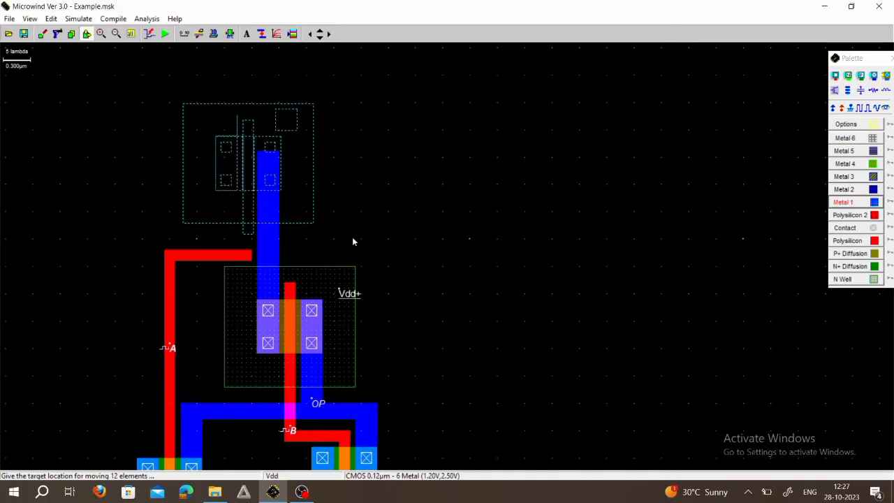
{"action": "left_click", "coordinate": [353, 240]}
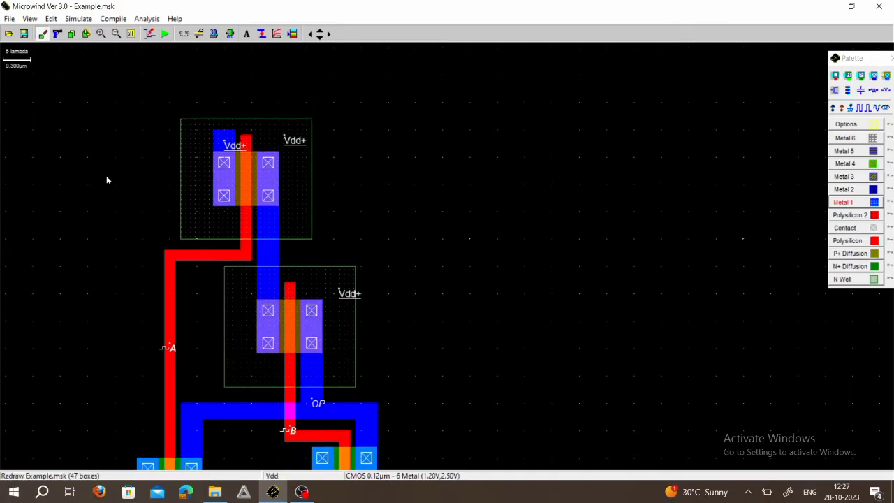
Step: Cut the metal wire between the pMOS cells and the poly wire to the upper gate
{"action": "left_click", "coordinate": [57, 34]}
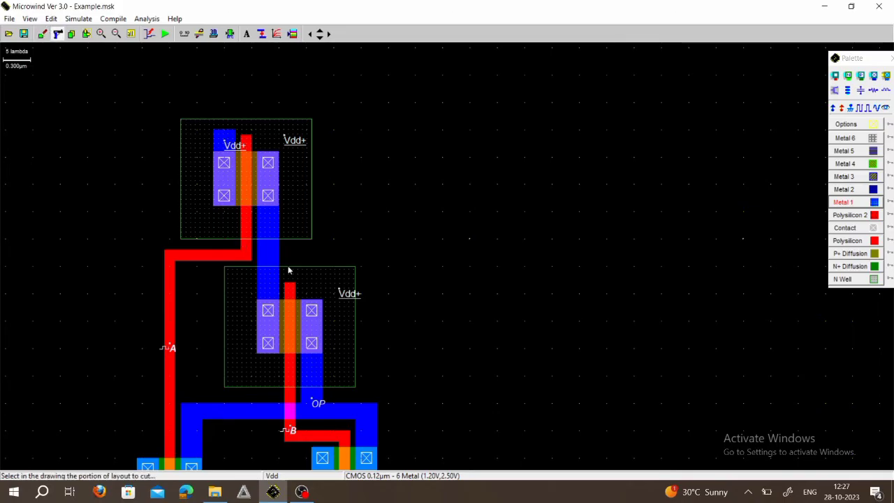
{"action": "left_click", "coordinate": [269, 257]}
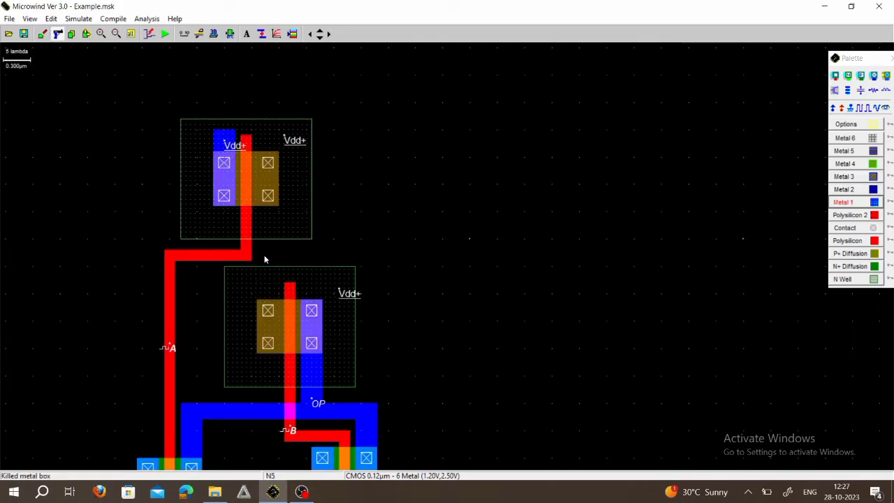
{"action": "left_click", "coordinate": [57, 35]}
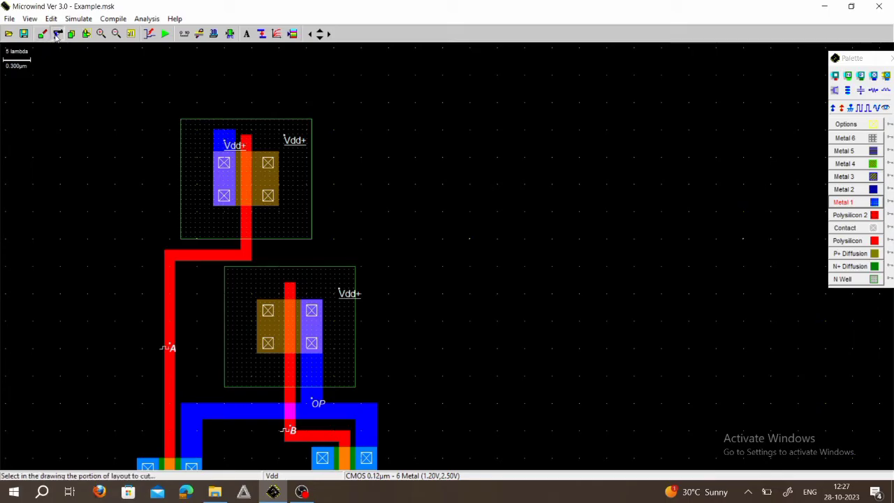
{"action": "left_click", "coordinate": [213, 257]}
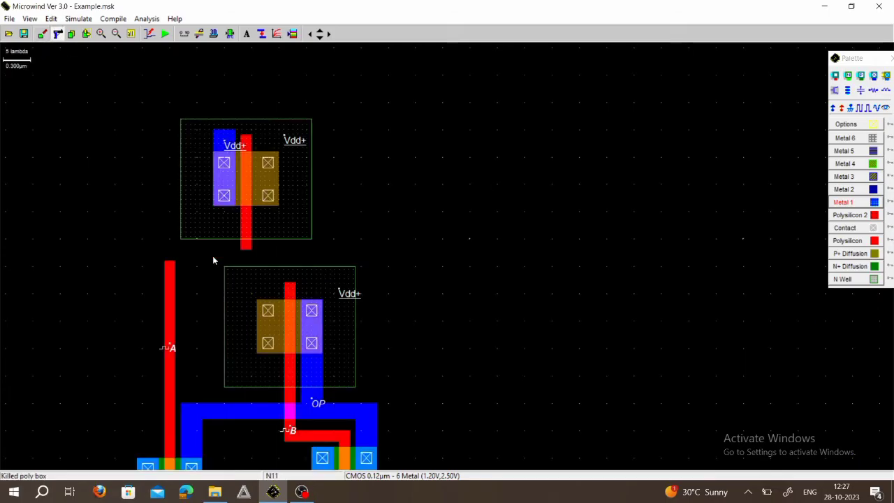
Step: Move the upper pMOS cell higher, clear of the lower n-well
{"action": "left_click", "coordinate": [85, 34]}
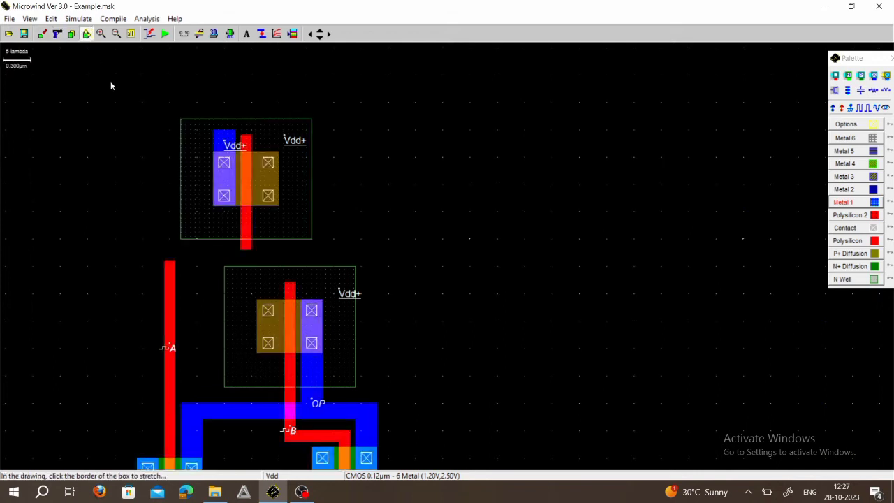
{"action": "left_click_drag", "start_coordinate": [154, 103], "coordinate": [167, 145]}
{"action": "left_click_drag", "start_coordinate": [227, 234], "coordinate": [333, 249]}
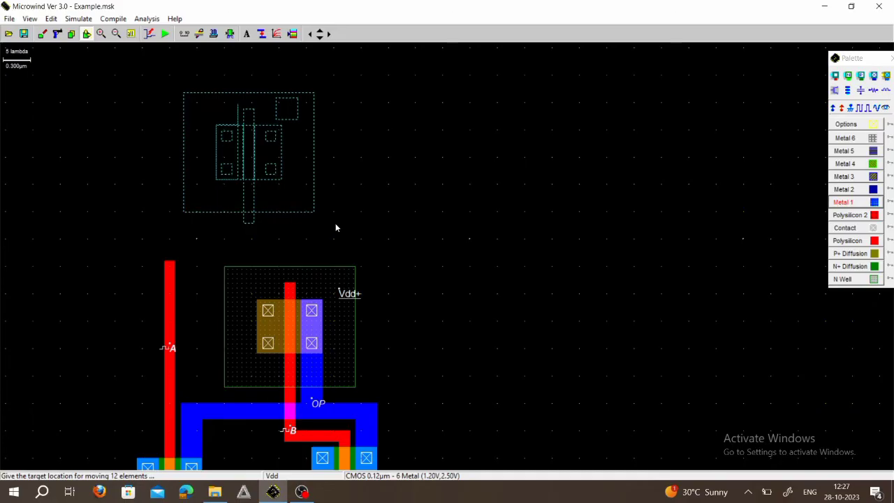
{"action": "left_click", "coordinate": [336, 228]}
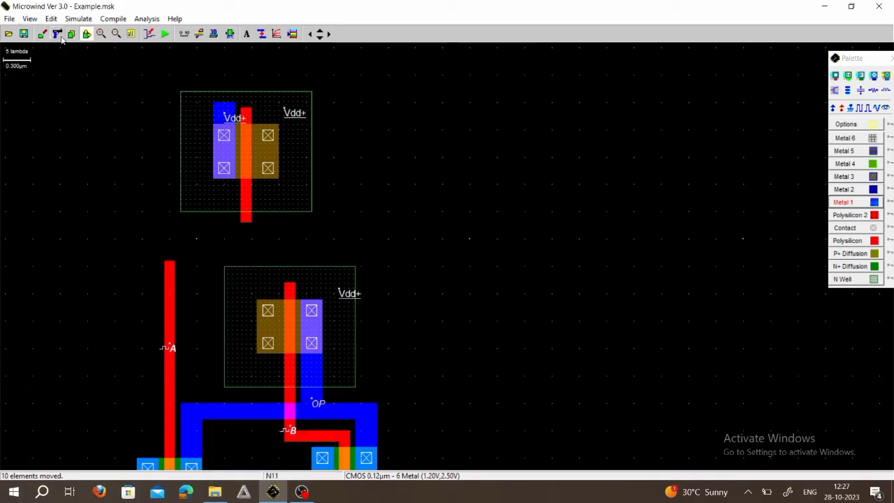
{"action": "left_click", "coordinate": [87, 33]}
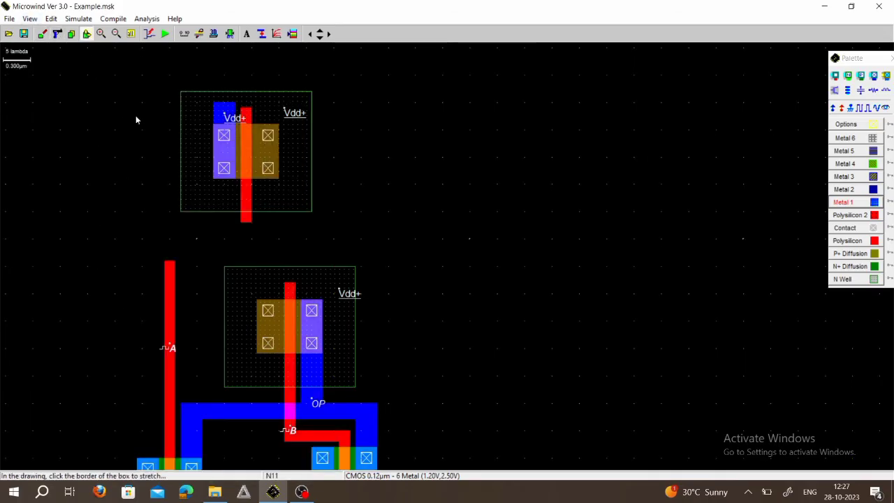
{"action": "left_click", "coordinate": [174, 76]}
{"action": "left_click_drag", "start_coordinate": [280, 218], "coordinate": [315, 229]}
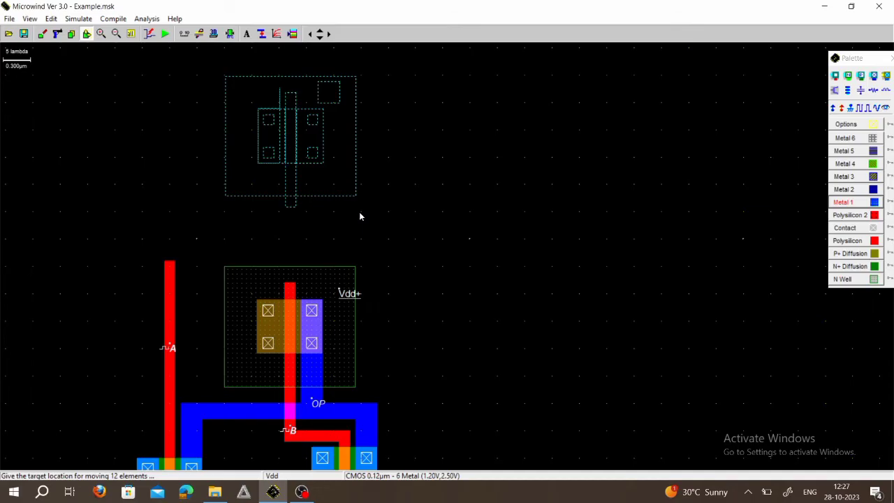
{"action": "left_click", "coordinate": [313, 221]}
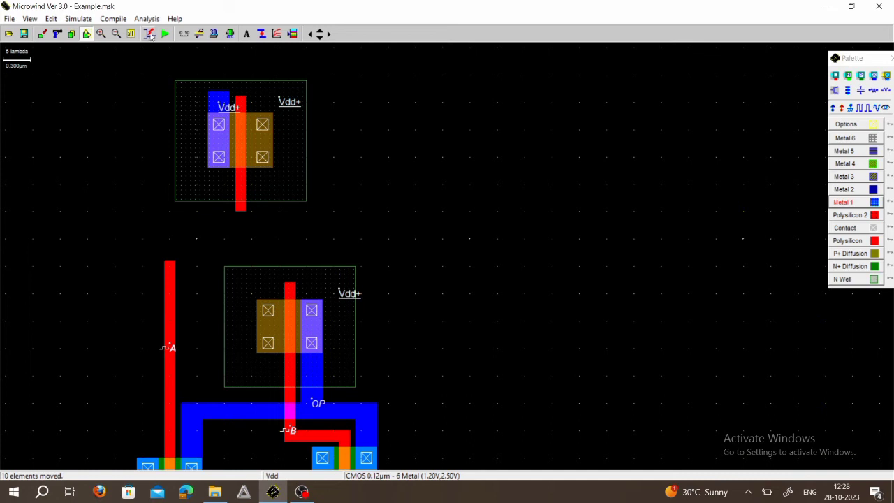
{"action": "left_click", "coordinate": [87, 34]}
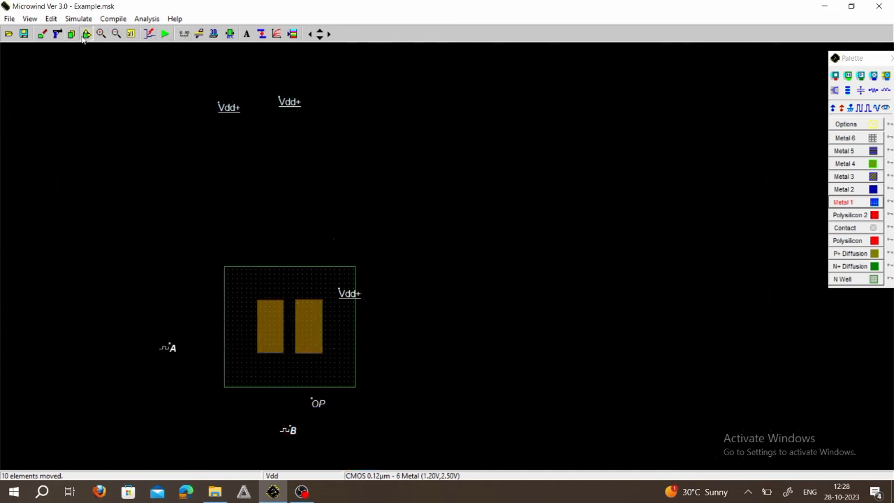
{"action": "left_click_drag", "start_coordinate": [165, 69], "coordinate": [326, 218]}
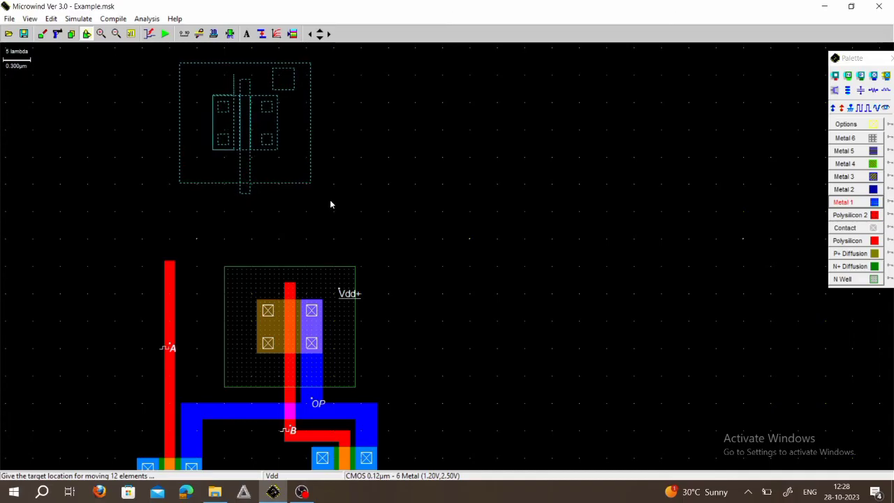
{"action": "left_click", "coordinate": [331, 204]}
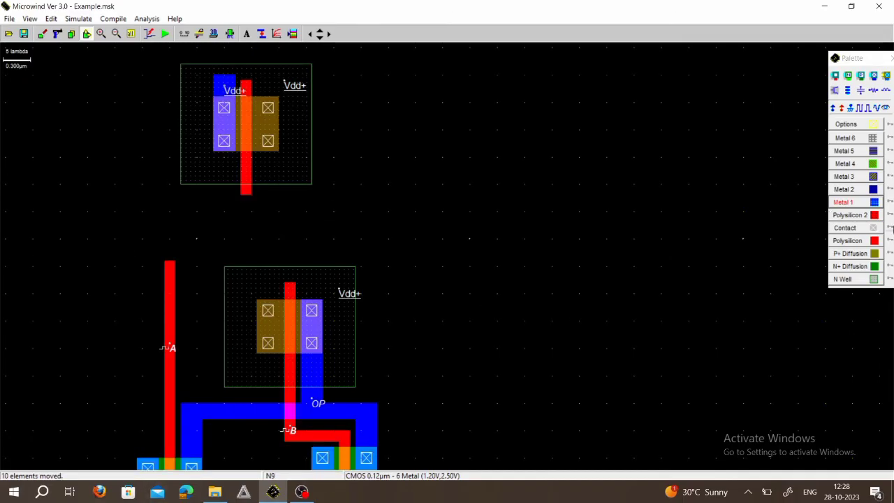
Step: Draw a 0.240 × 2.820 µm Metal 1 strip from the upper pMOS down to the lower pMOS
{"action": "left_click", "coordinate": [874, 203]}
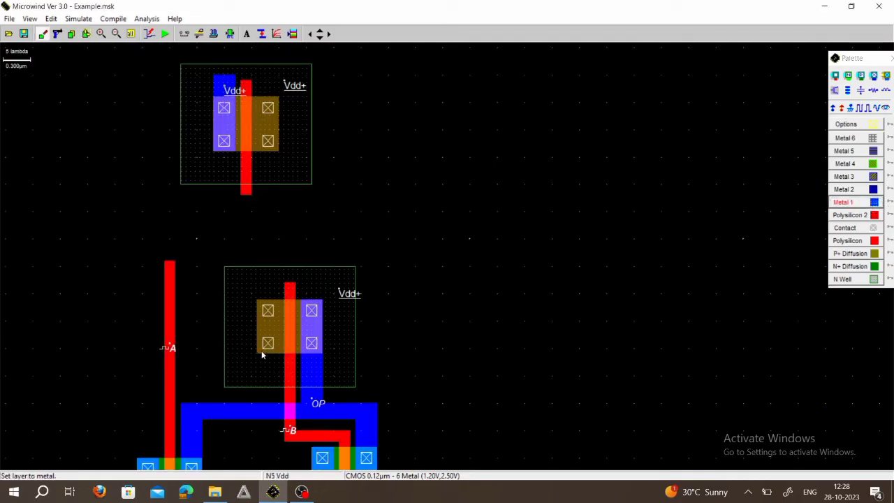
{"action": "mouse_move", "coordinate": [261, 356]}
{"action": "left_mouse_down"}
{"action": "mouse_move", "coordinate": [278, 318]}
{"action": "mouse_move", "coordinate": [273, 270]}
{"action": "mouse_move", "coordinate": [268, 319]}
{"action": "left_mouse_up"}
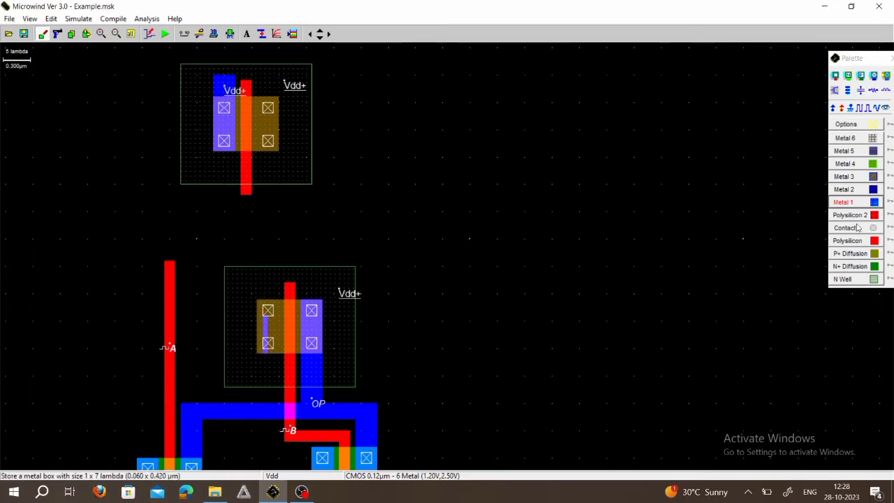
{"action": "left_click", "coordinate": [874, 202]}
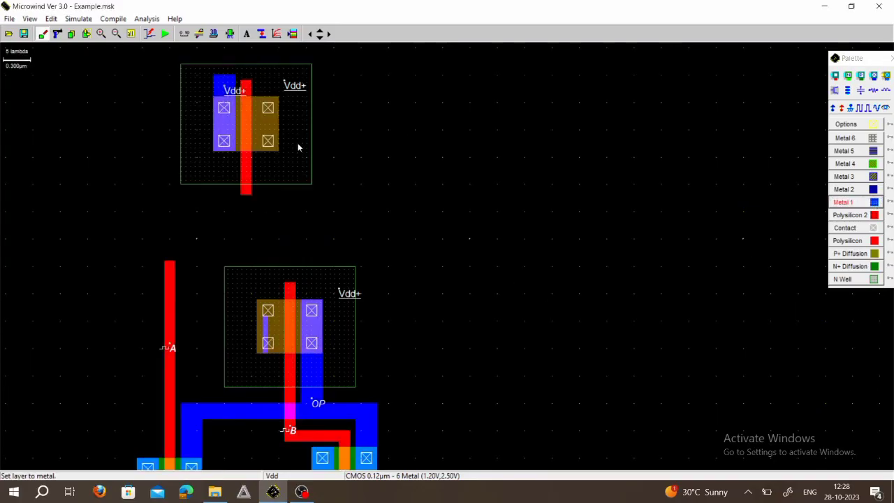
{"action": "left_click_drag", "start_coordinate": [258, 150], "coordinate": [278, 358]}
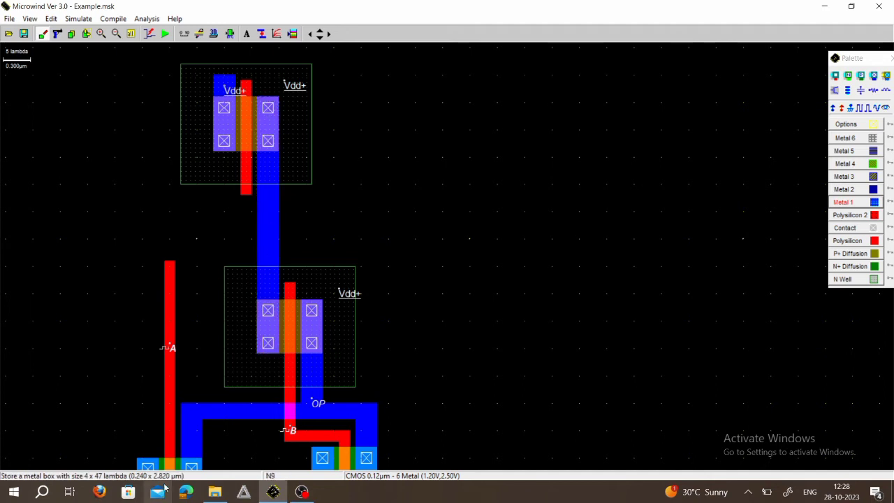
Step: Draw polysilicon from the upper pMOS gate down and left to join input A's line
{"action": "left_click", "coordinate": [874, 241]}
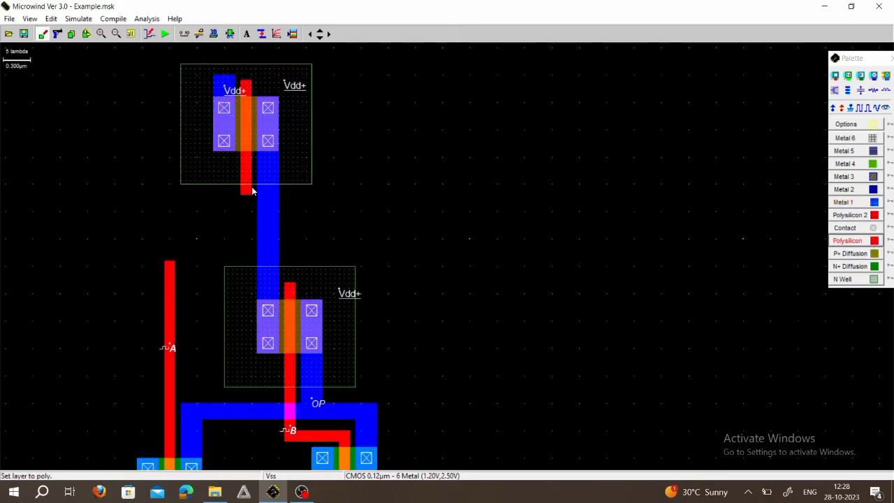
{"action": "left_click_drag", "start_coordinate": [240, 193], "coordinate": [252, 258]}
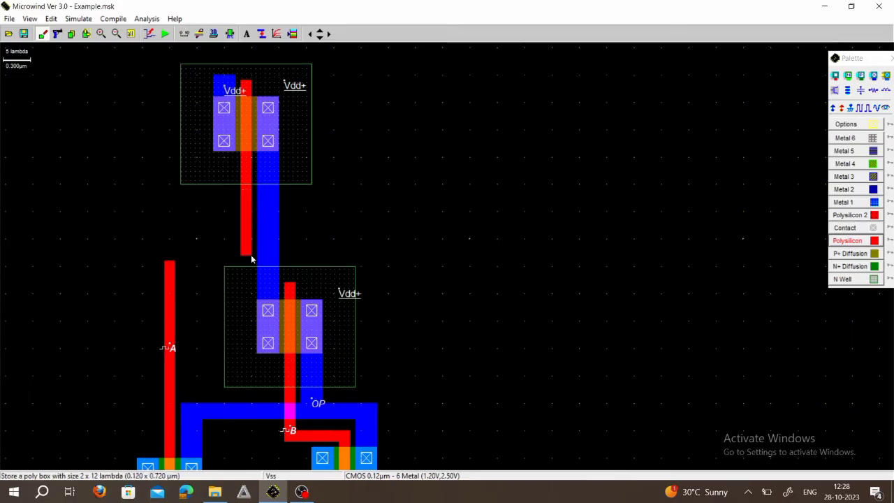
{"action": "left_click", "coordinate": [856, 242]}
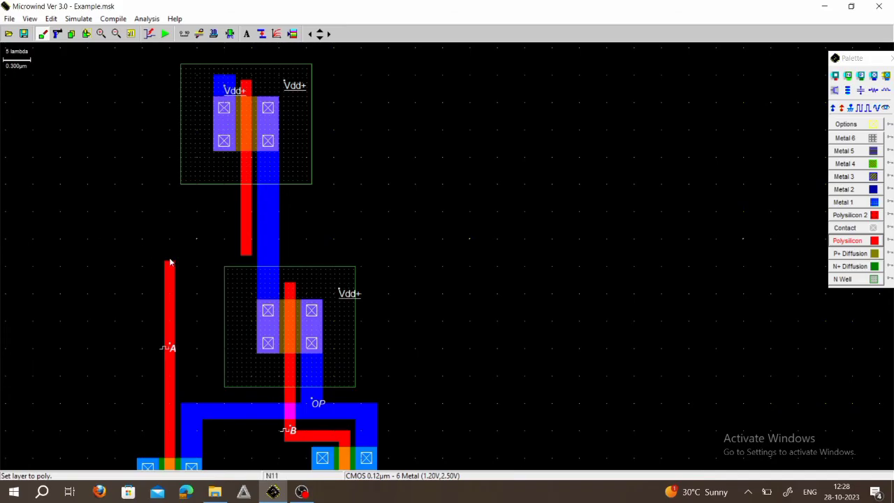
{"action": "left_click_drag", "start_coordinate": [166, 257], "coordinate": [253, 267]}
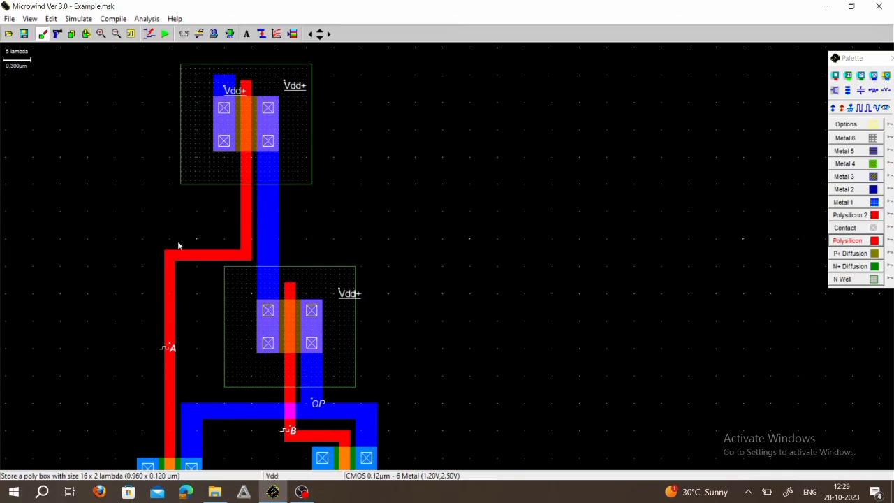
Step: Save the layout and run the Design Rule Checker, which reports no design rule errors
{"action": "left_click", "coordinate": [24, 34]}
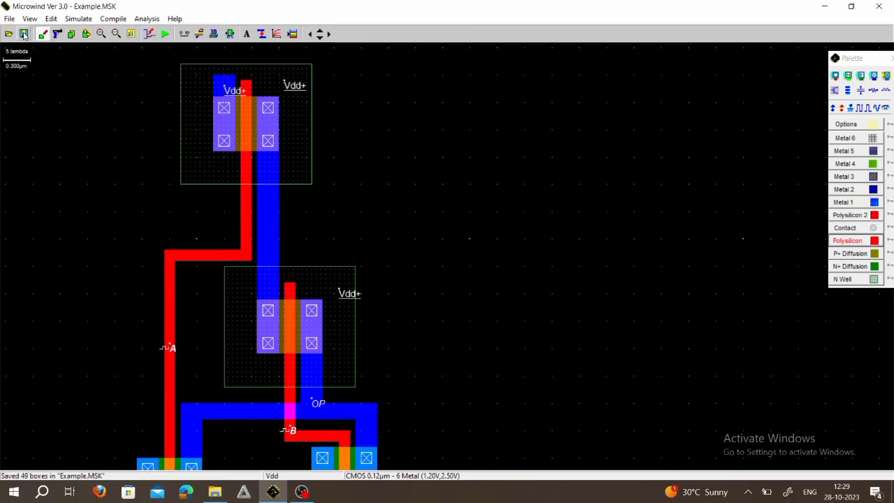
{"action": "left_click", "coordinate": [151, 23]}
{"action": "left_click", "coordinate": [154, 31]}
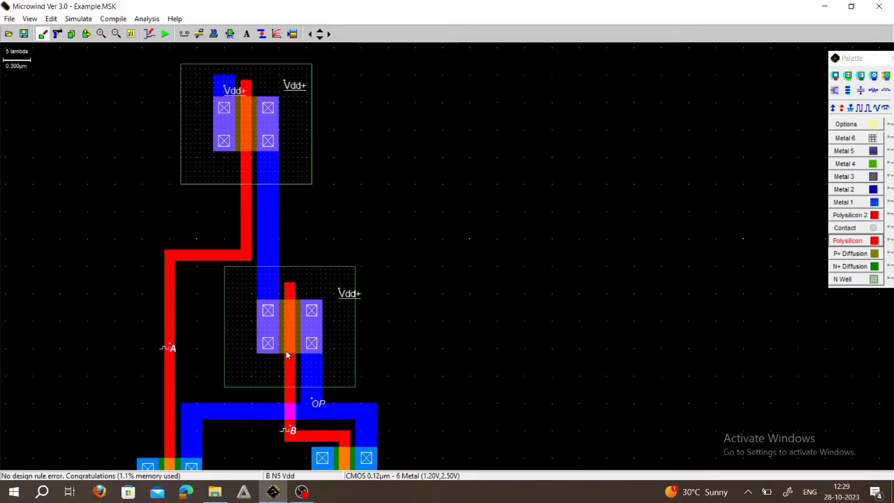
Step: Run the analog simulation and redisplay the A, B and OP waveforms over 20 ns
{"action": "left_click", "coordinate": [166, 35]}
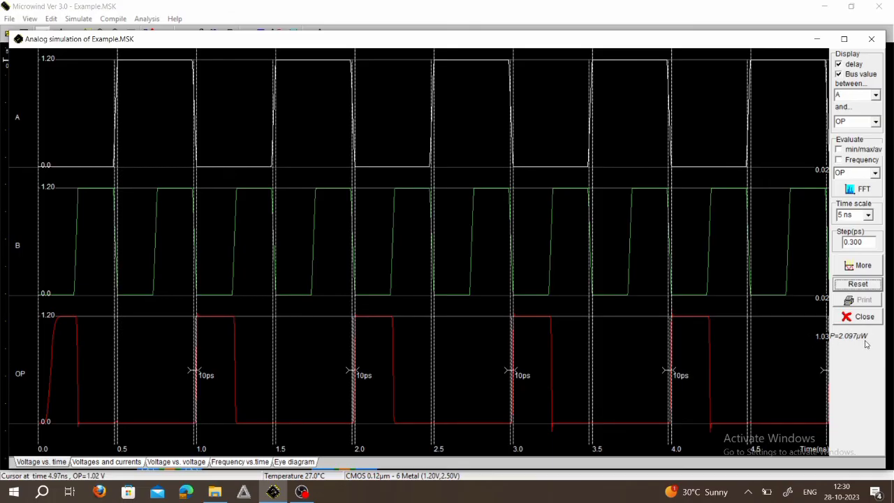
{"action": "left_click", "coordinate": [870, 217]}
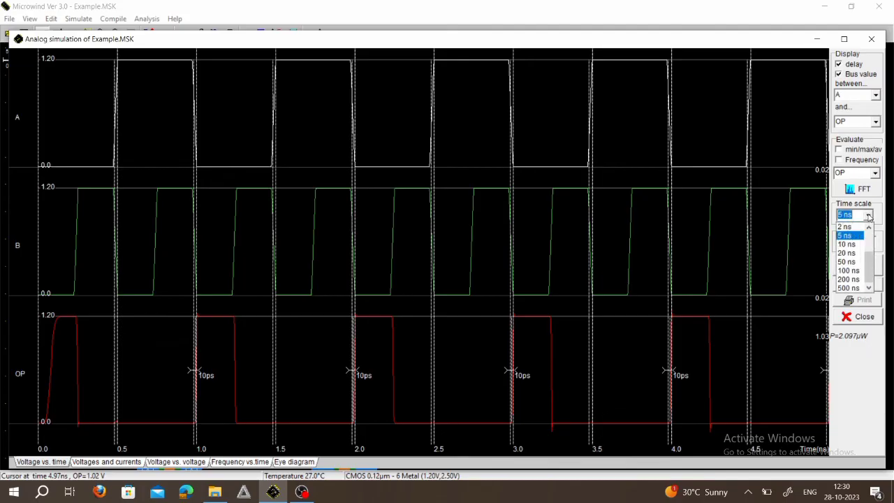
{"action": "left_click", "coordinate": [852, 253]}
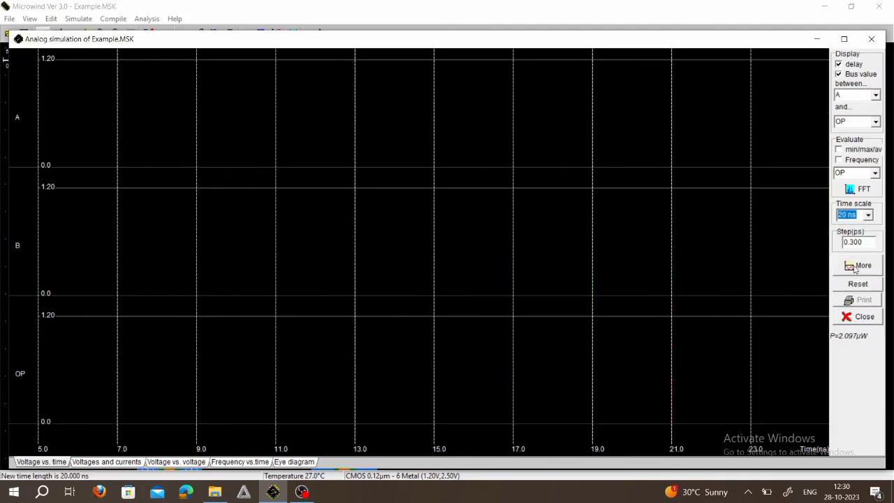
{"action": "left_click", "coordinate": [858, 283]}
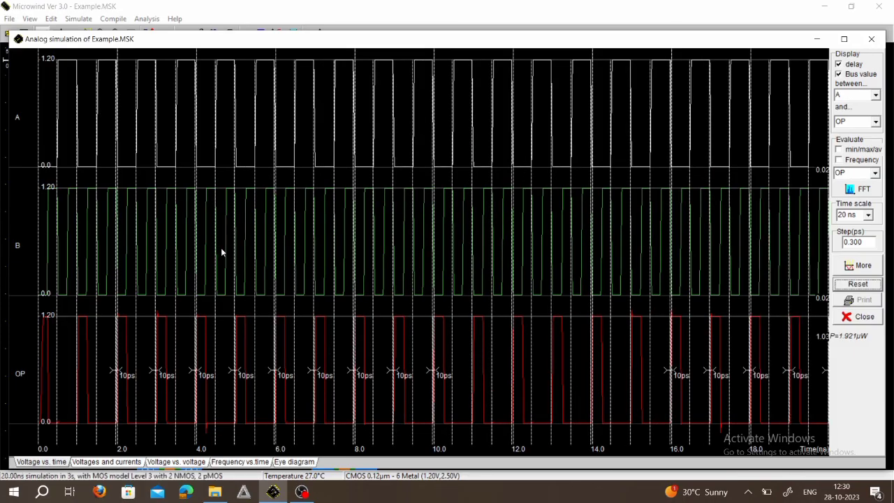
Step: Rescale the simulation to a 2 ns span, then close the results
{"action": "left_click", "coordinate": [869, 216]}
{"action": "left_click", "coordinate": [854, 230]}
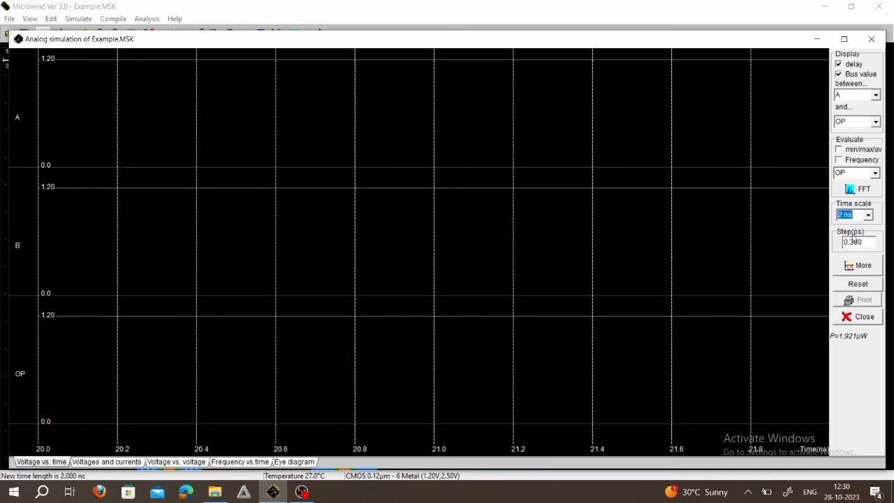
{"action": "left_click", "coordinate": [858, 285]}
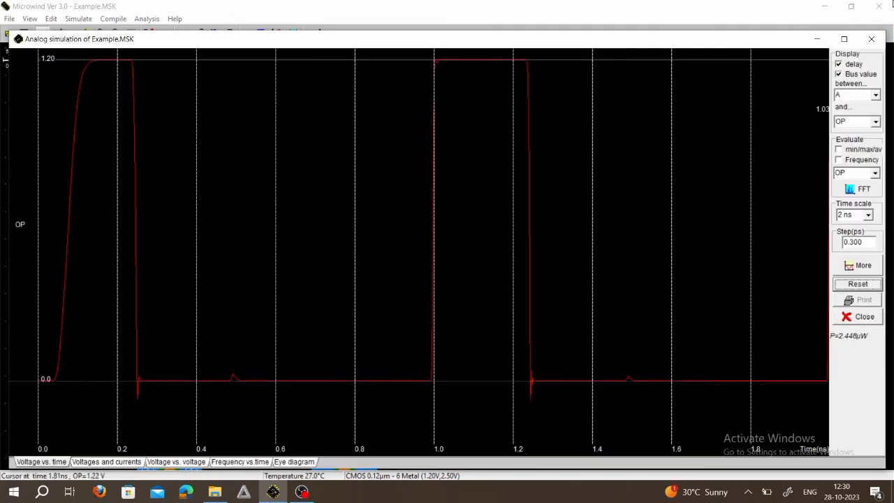
{"action": "left_click", "coordinate": [871, 39]}
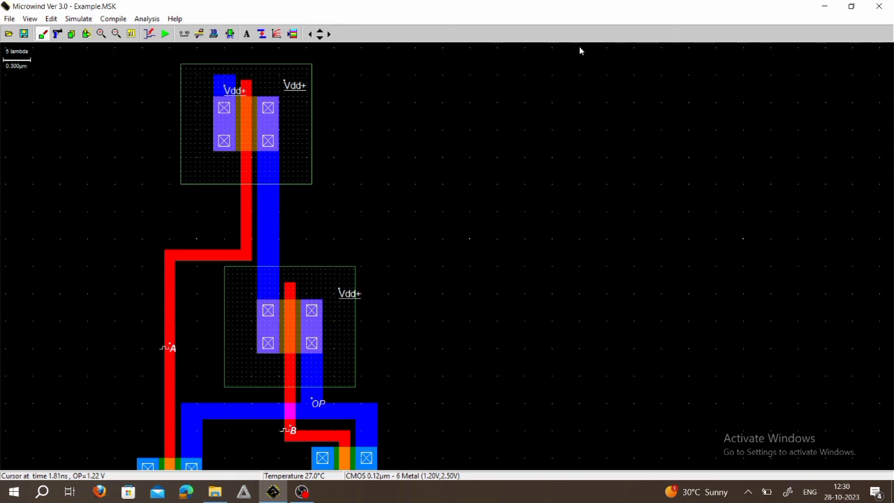
Step: Attach a 0.001 pF load capacitor to the OP output node
{"action": "left_click", "coordinate": [293, 35]}
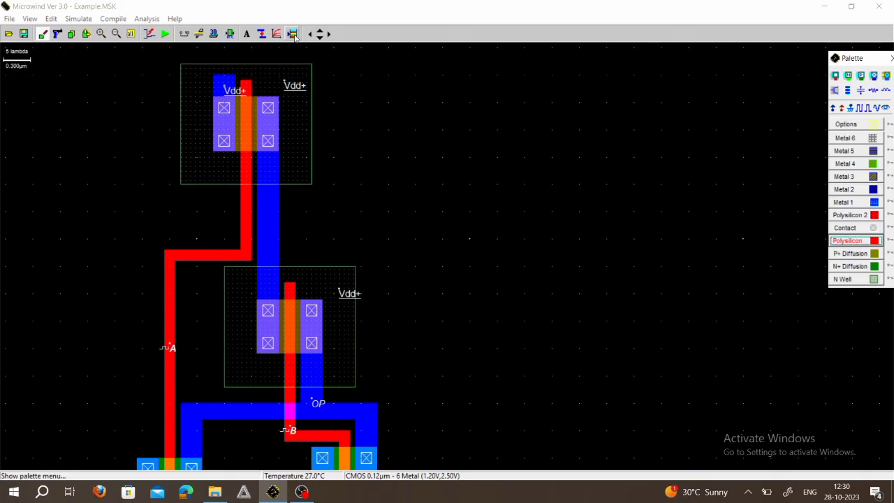
{"action": "left_click", "coordinate": [861, 93]}
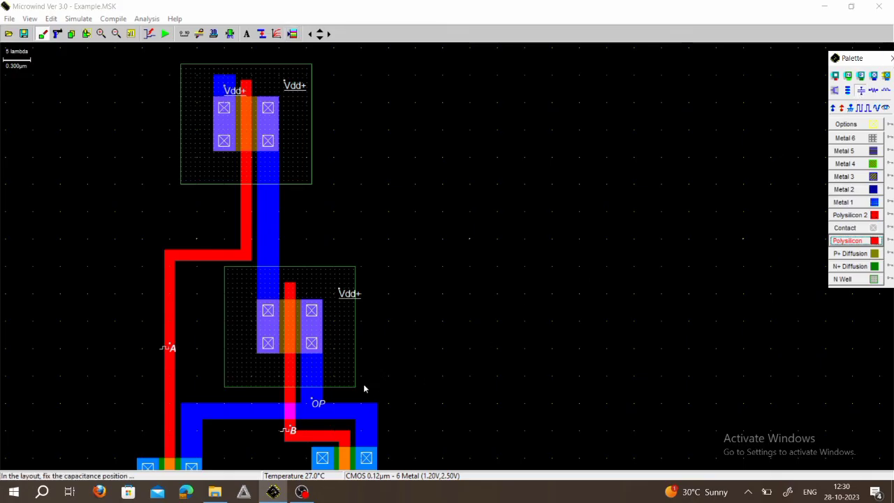
{"action": "left_click", "coordinate": [324, 412]}
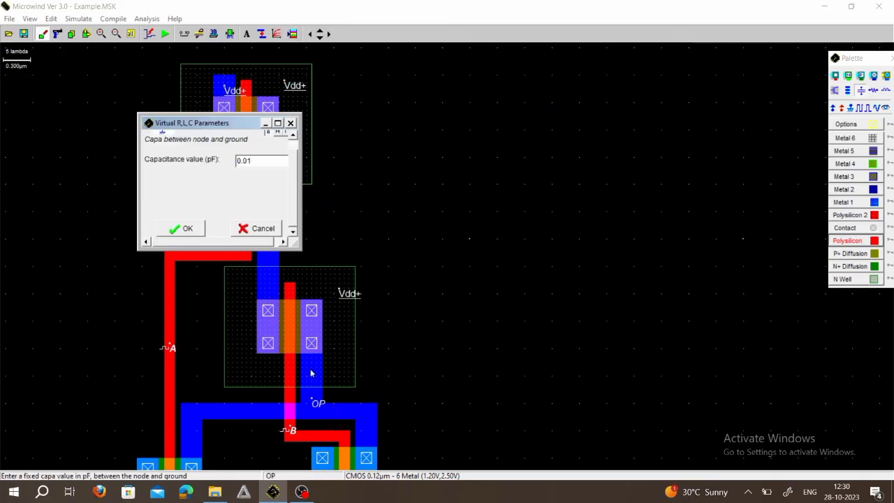
{"action": "type", "text": "01"}
{"action": "left_click", "coordinate": [188, 229]}
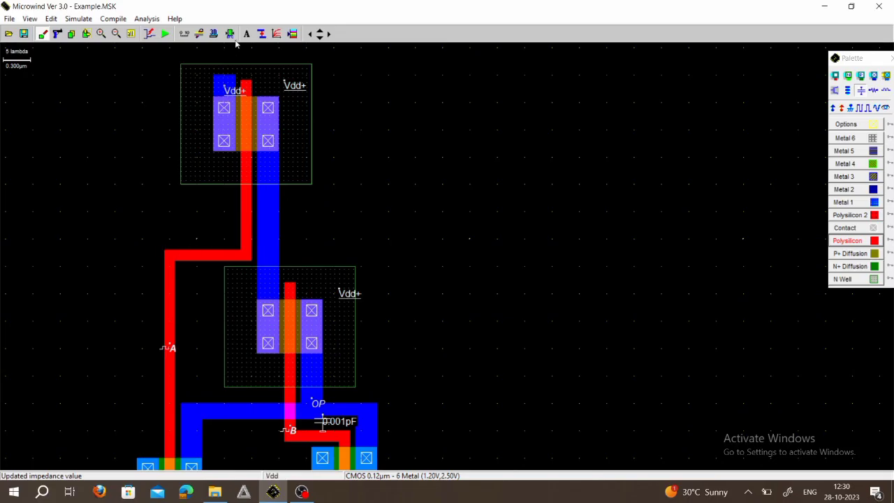
Step: Run the design rule check, rerun the simulation showing a 14 ps delay, and close it
{"action": "left_click", "coordinate": [151, 18]}
{"action": "left_click", "coordinate": [162, 33]}
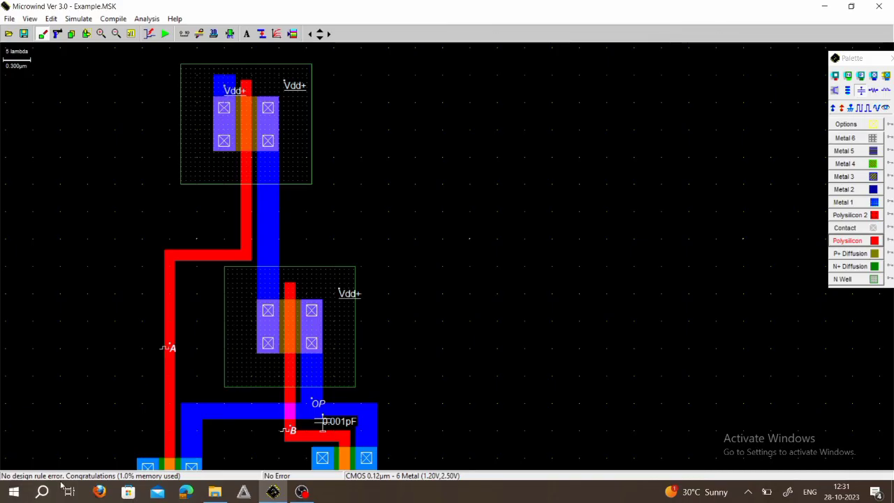
{"action": "left_click", "coordinate": [163, 34]}
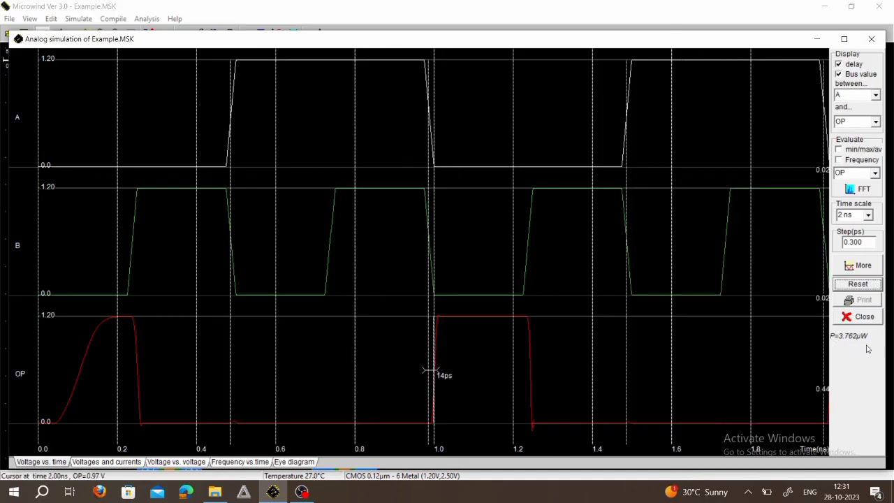
{"action": "left_click", "coordinate": [872, 38]}
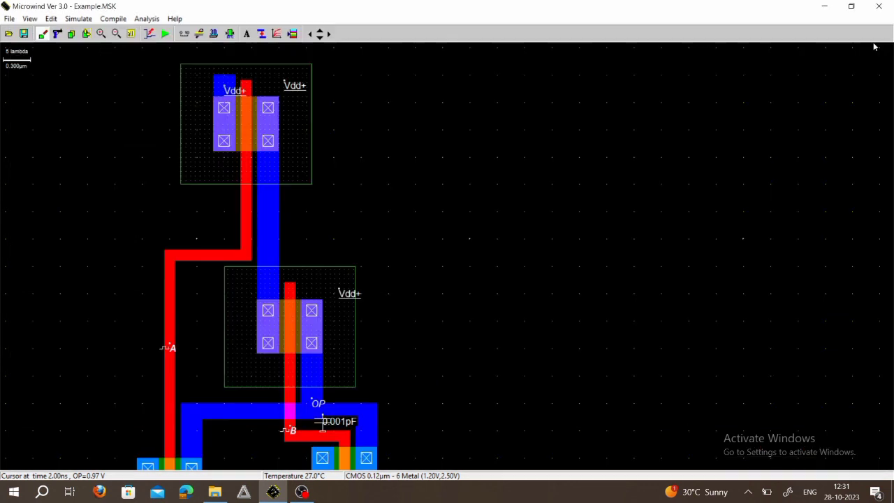
Step: Zoom out twice to view the whole layout and save it
{"action": "left_click", "coordinate": [116, 33]}
{"action": "left_click", "coordinate": [116, 34]}
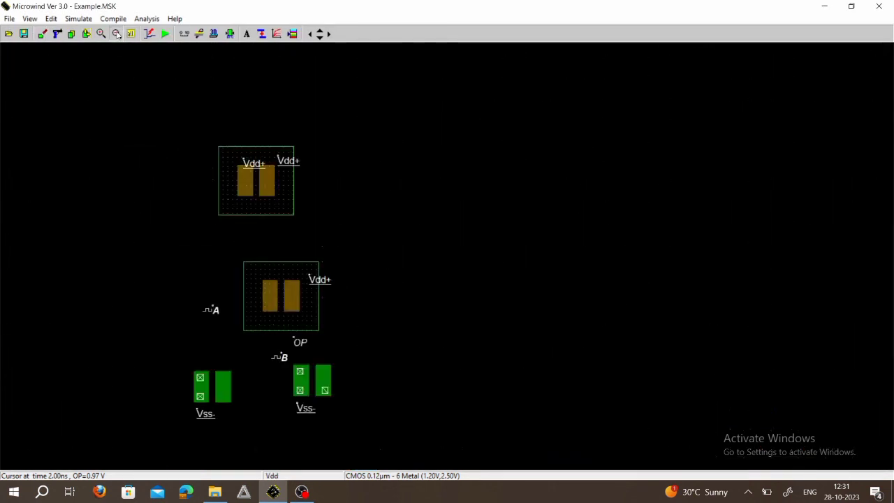
{"action": "left_click", "coordinate": [10, 19]}
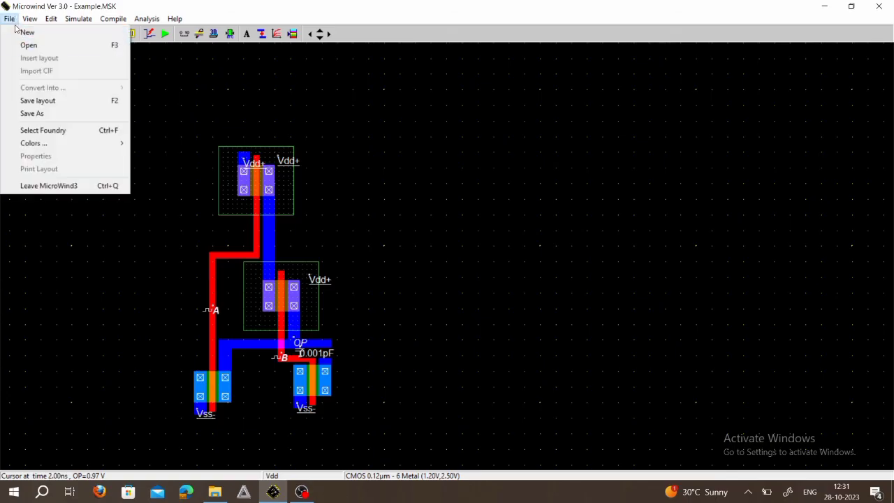
{"action": "left_click", "coordinate": [45, 102]}
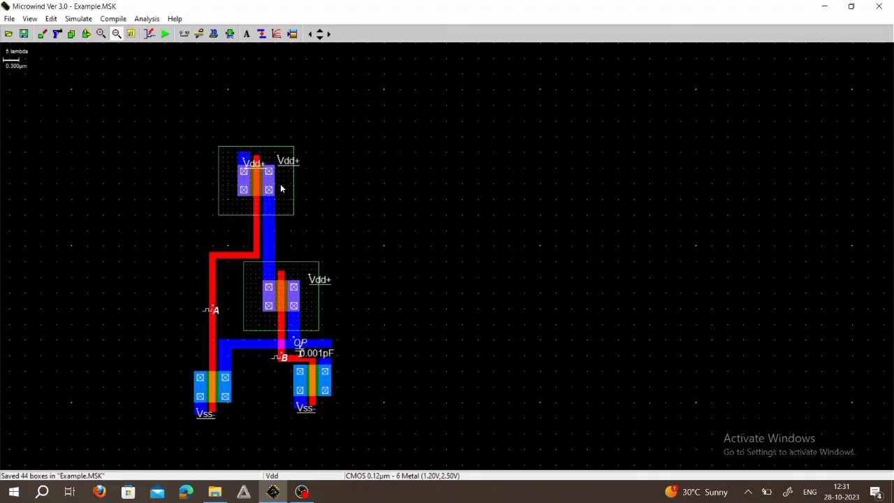
Step: Save a copy of the layout with the file name changed from NAND to CMOS_NOR
{"action": "left_click", "coordinate": [10, 19]}
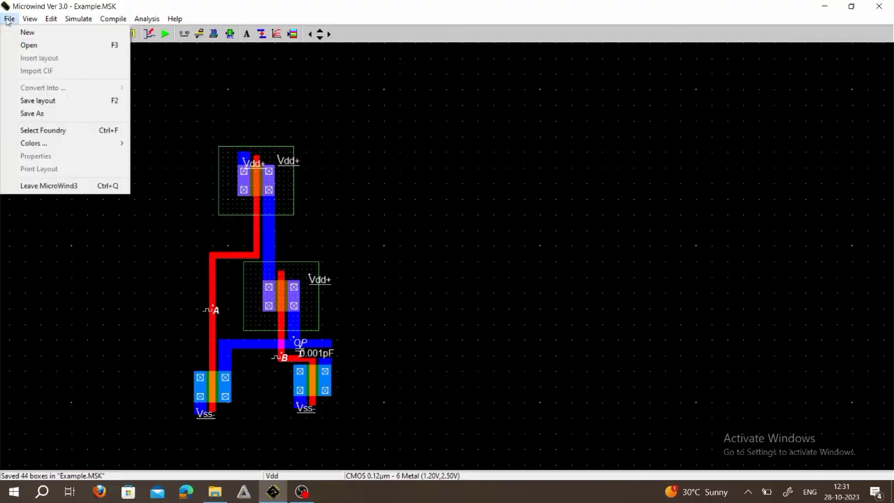
{"action": "left_click", "coordinate": [51, 114]}
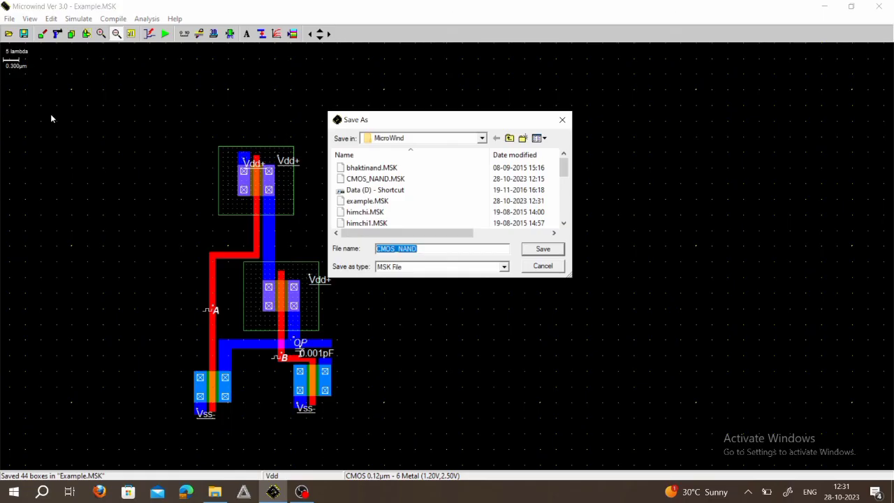
{"action": "left_click", "coordinate": [420, 249]}
{"action": "key", "text": "BackSpace"}
{"action": "key", "text": "BackSpace"}
{"action": "key", "text": "BackSpace"}
{"action": "key", "text": "BackSpace"}
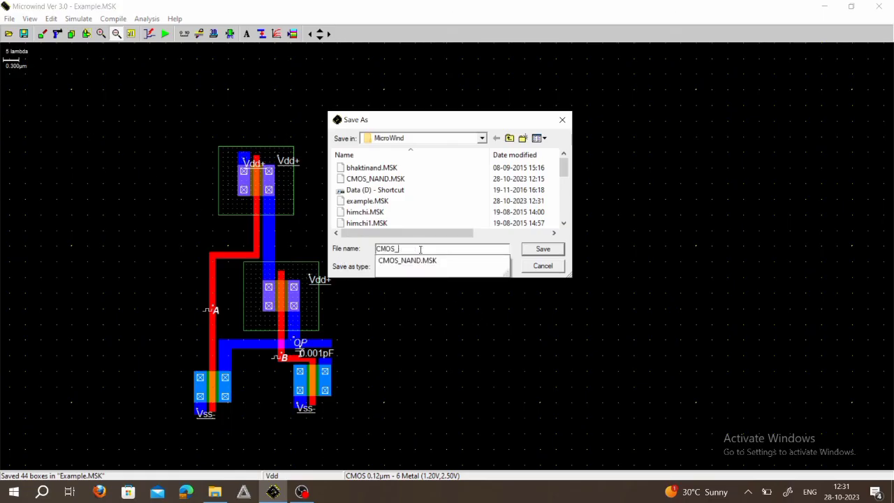
{"action": "type", "text": "NOR"}
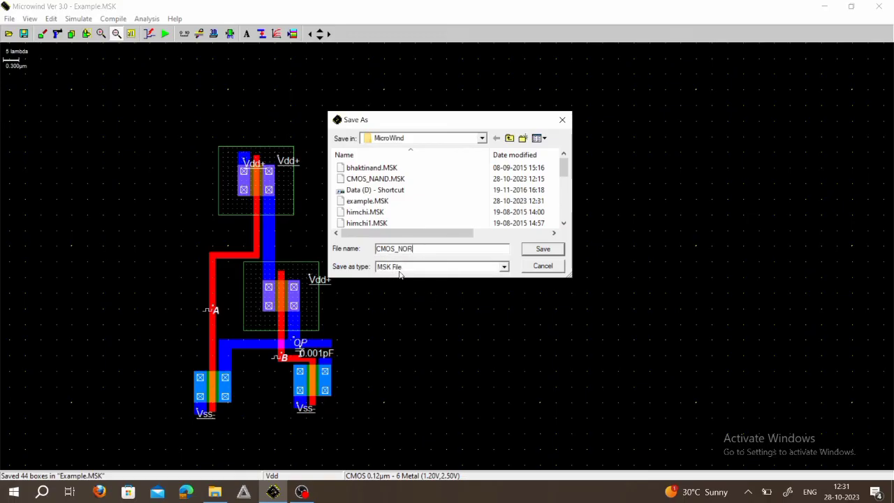
{"action": "left_click", "coordinate": [557, 250]}
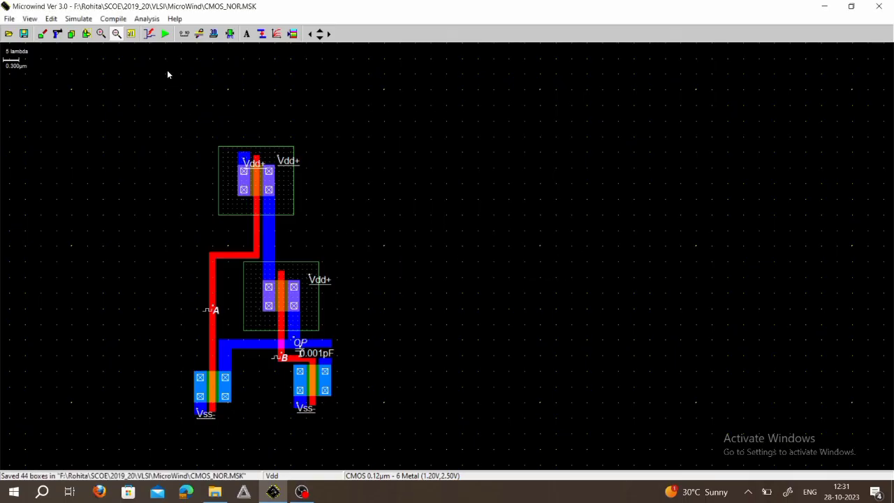